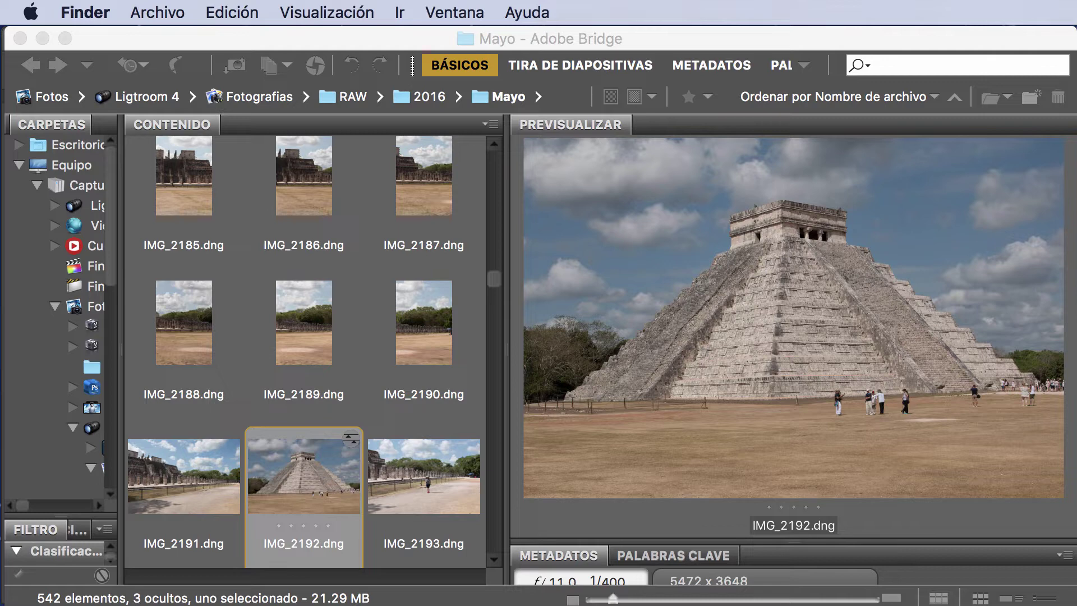
Step: Bring Adobe Bridge to the front and preview IMG_2191 and IMG_2193
left_click(832, 345)
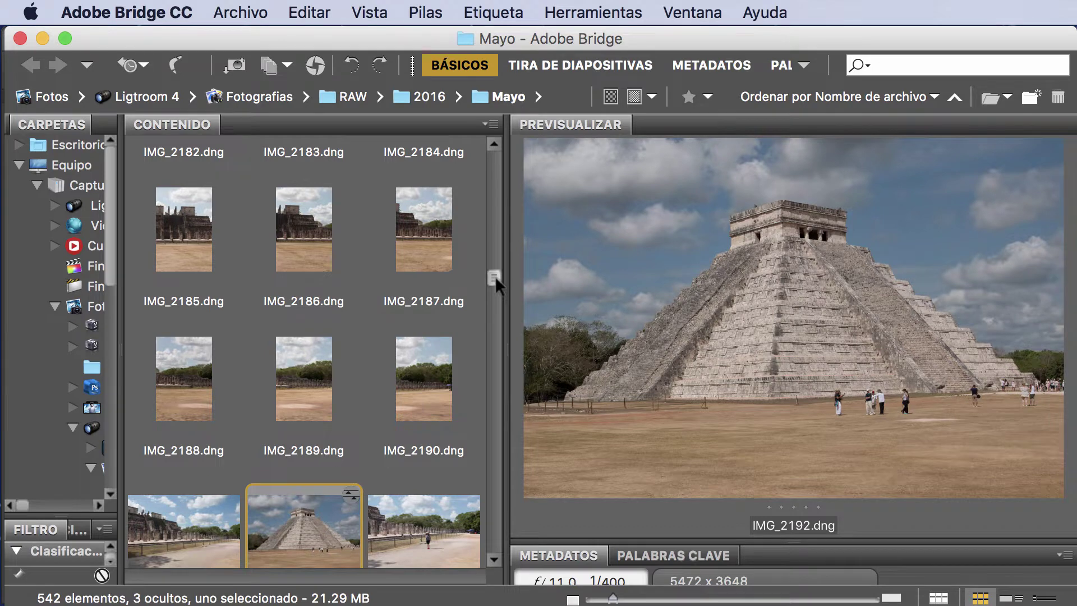
left_click_drag(495, 276, 495, 271)
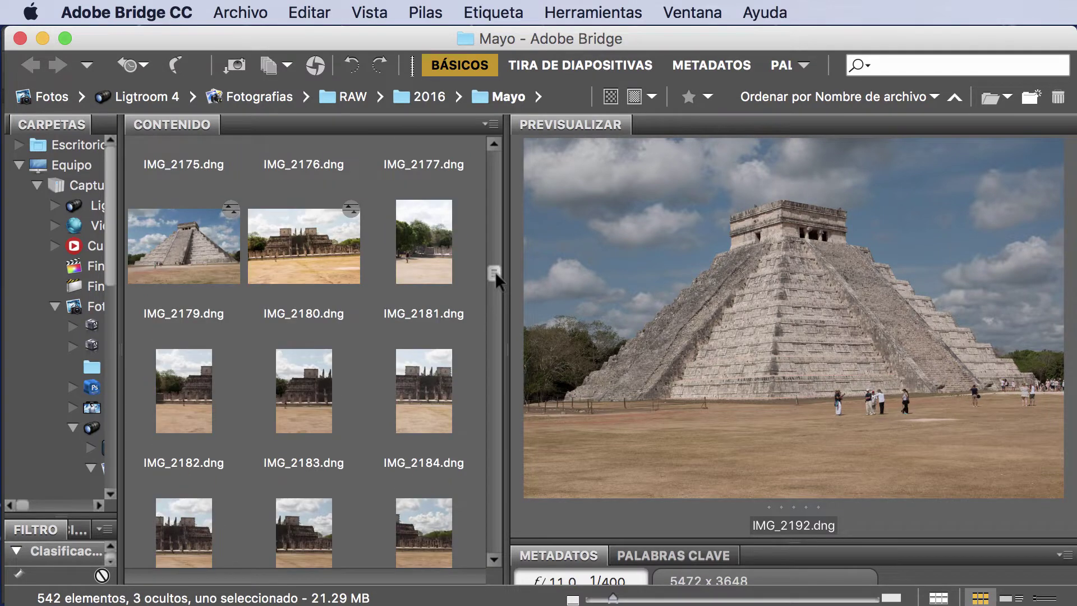
left_click_drag(495, 271, 494, 277)
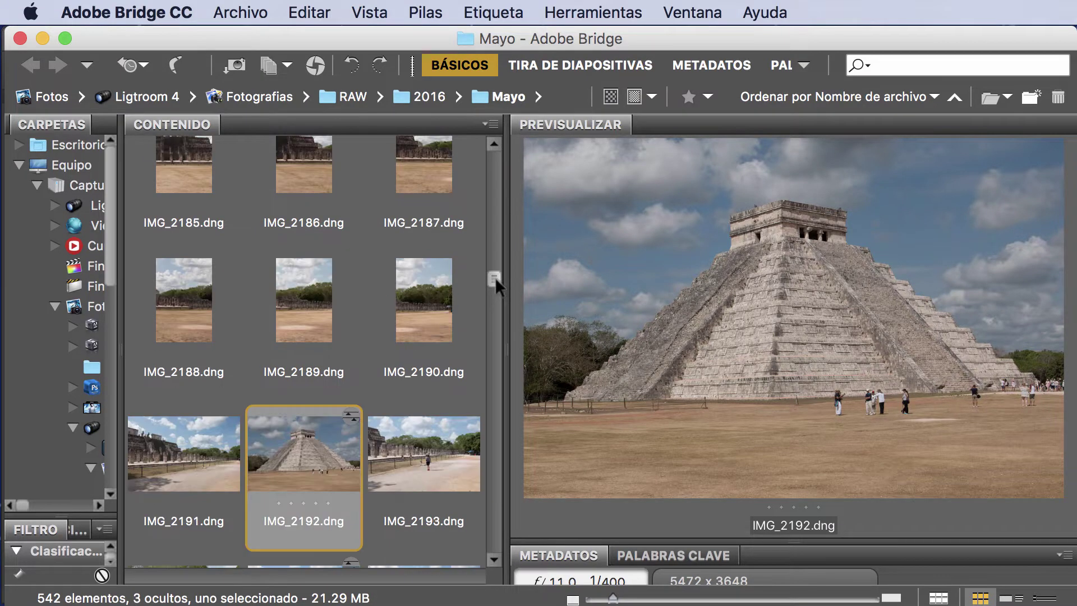
left_click(189, 453)
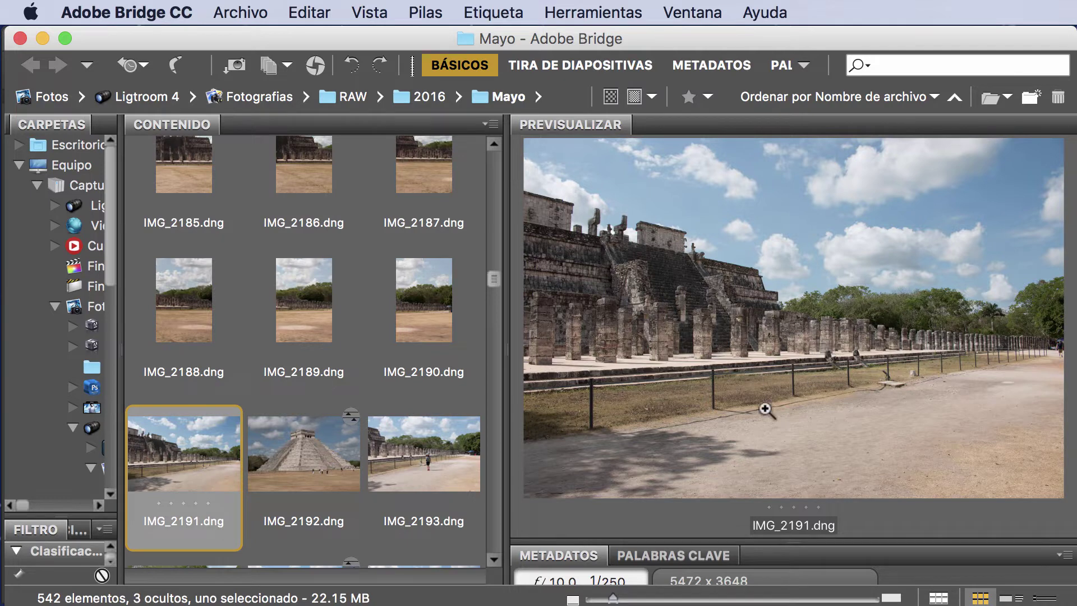
left_click(424, 463)
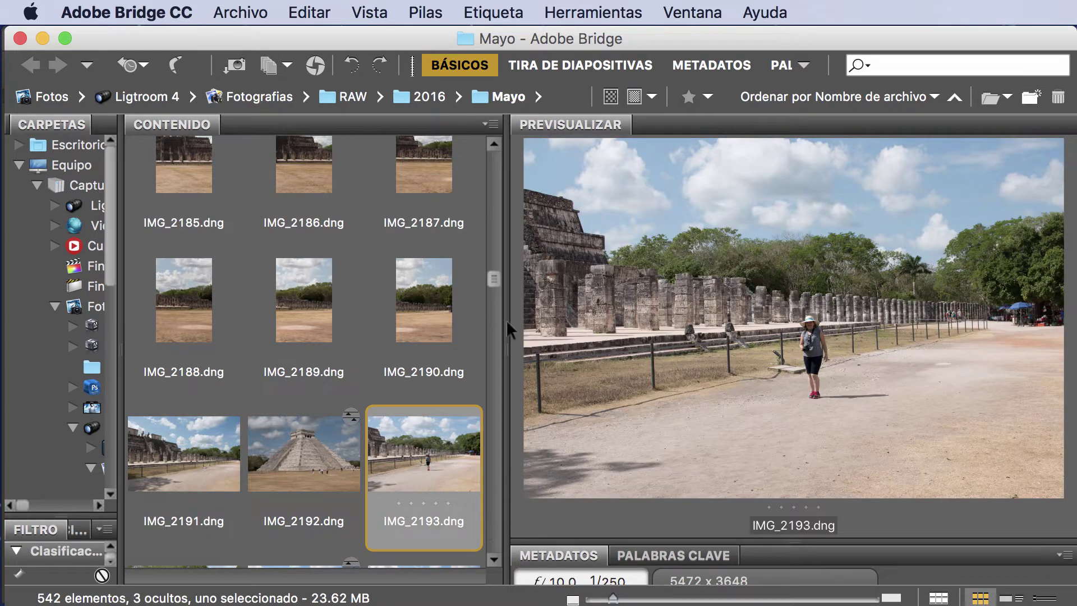
Step: Preview IMG_2191 again, then IMG_2194, IMG_2195 and IMG_2196 in turn
left_click_drag(493, 281, 492, 281)
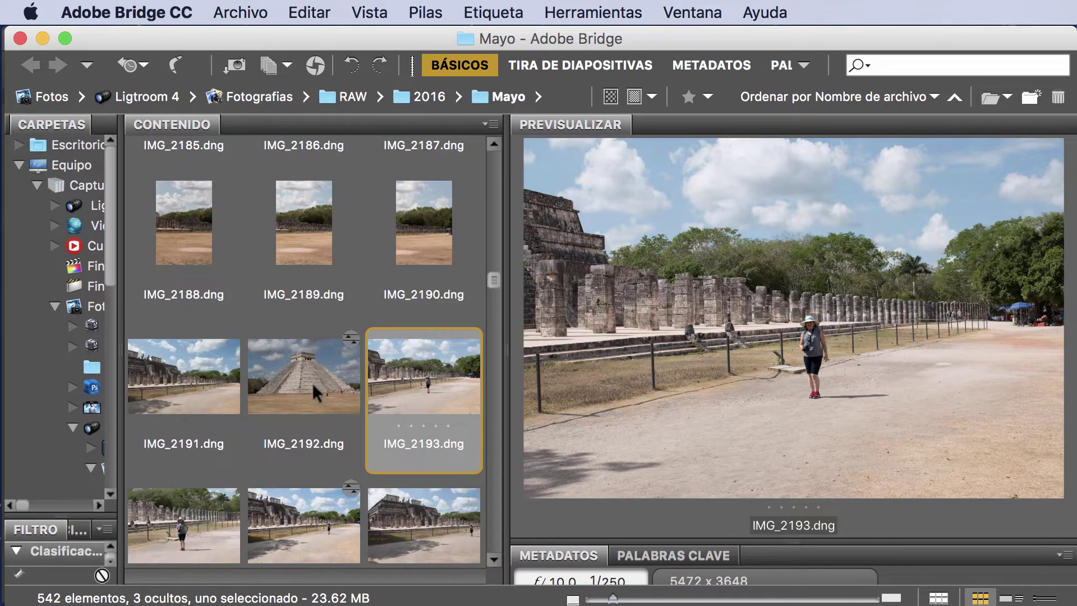
left_click(179, 389)
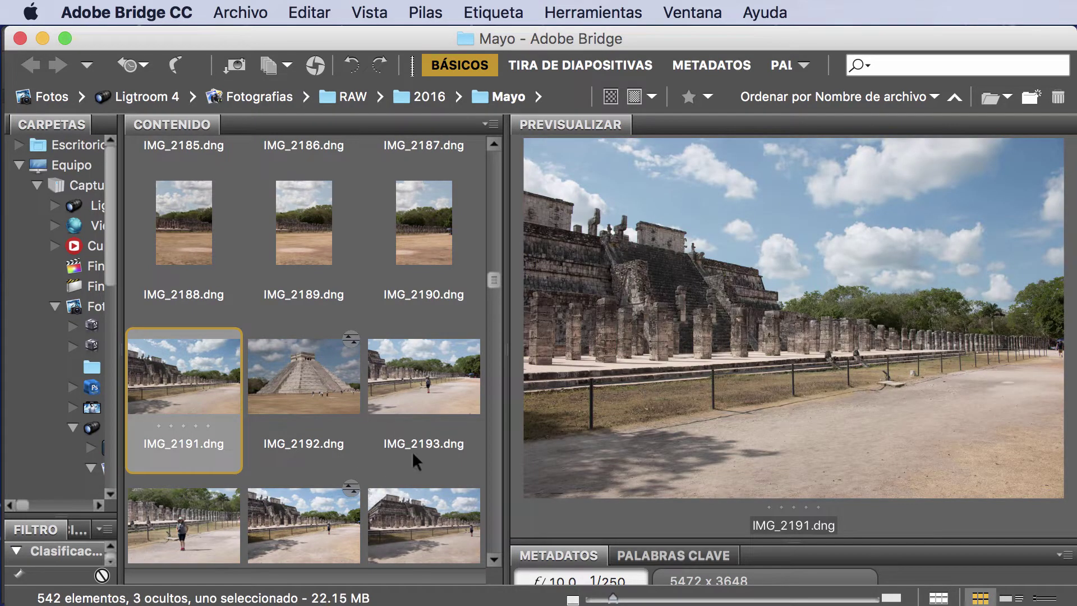
left_click(201, 517)
left_click(291, 530)
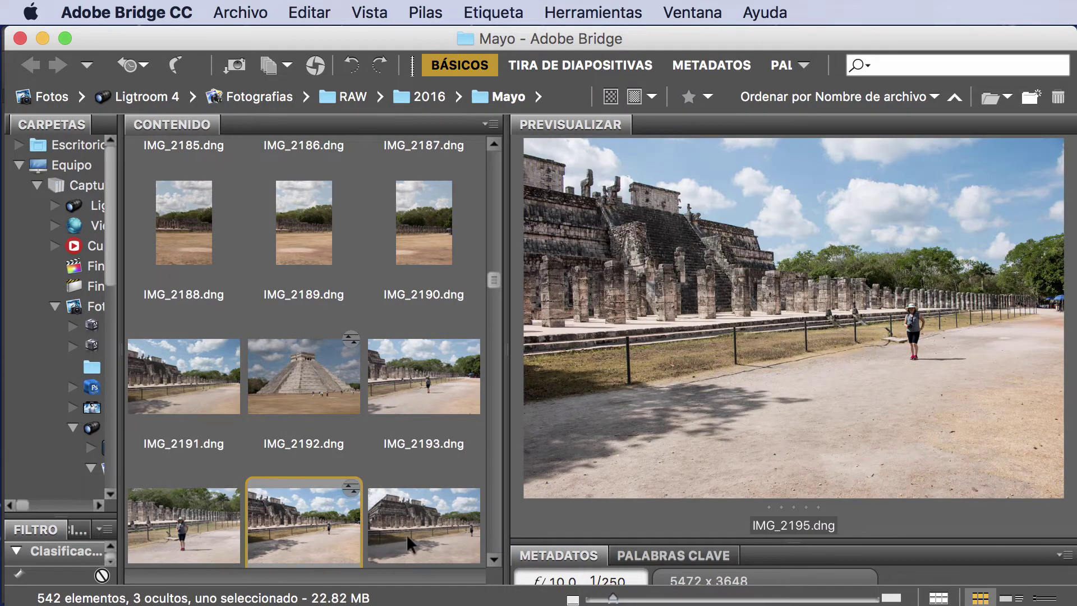
left_click(421, 533)
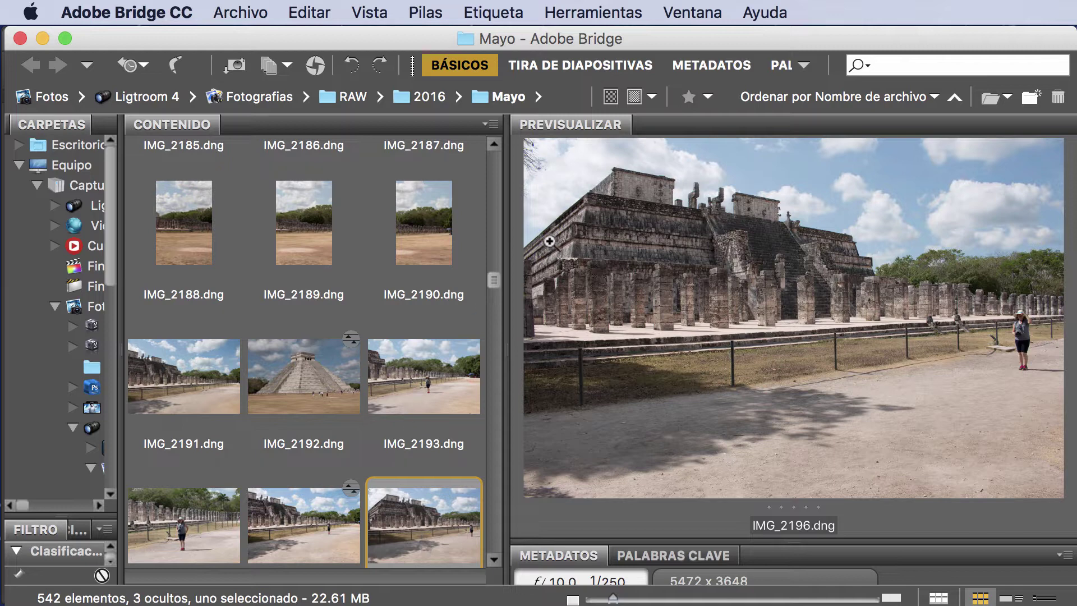
left_click_drag(493, 282, 495, 276)
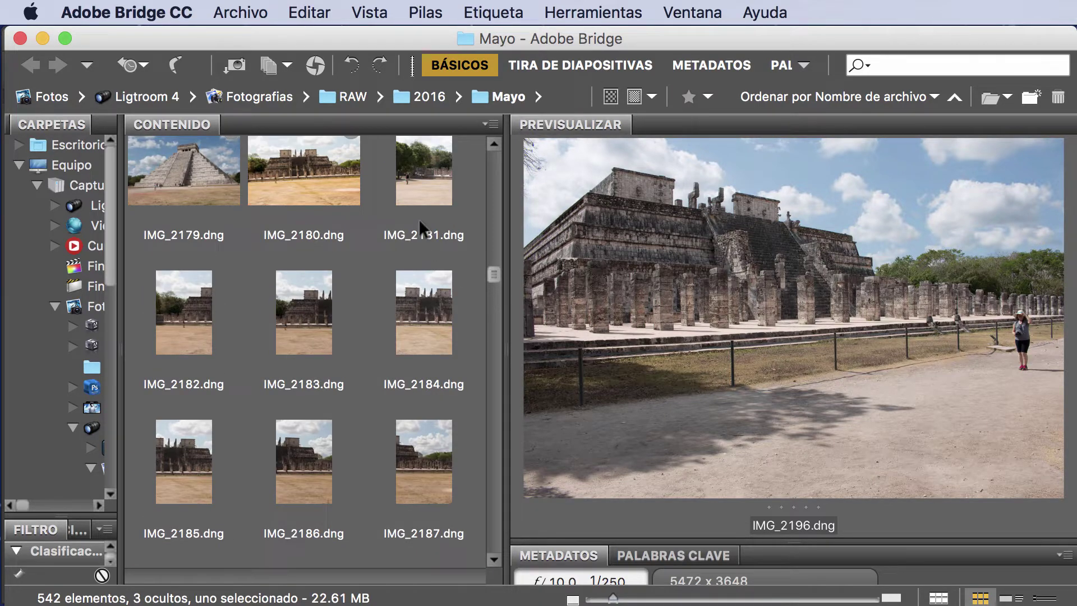
Step: Preview each vertical shot from IMG_2181 through IMG_2187, then IMG_2190, in Previsualizar
left_click(420, 181)
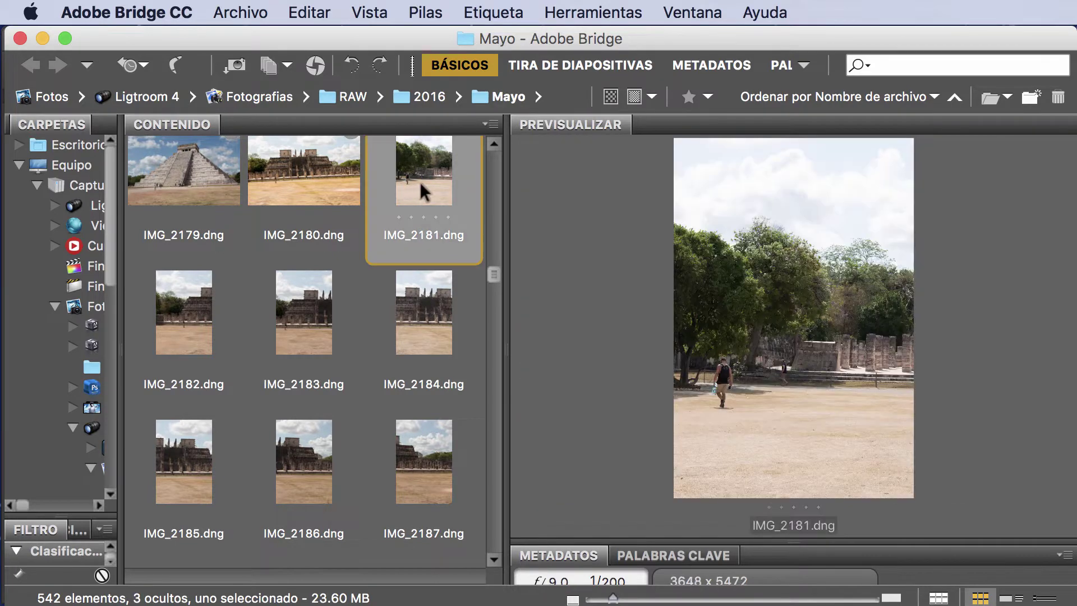
left_click(199, 297)
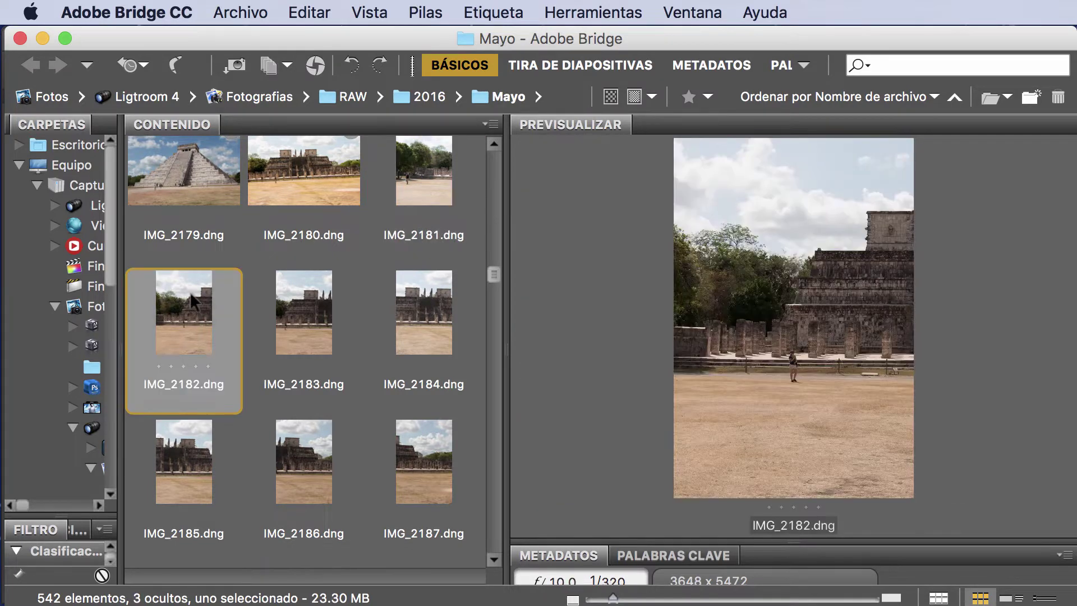
left_click(284, 313)
left_click(417, 321)
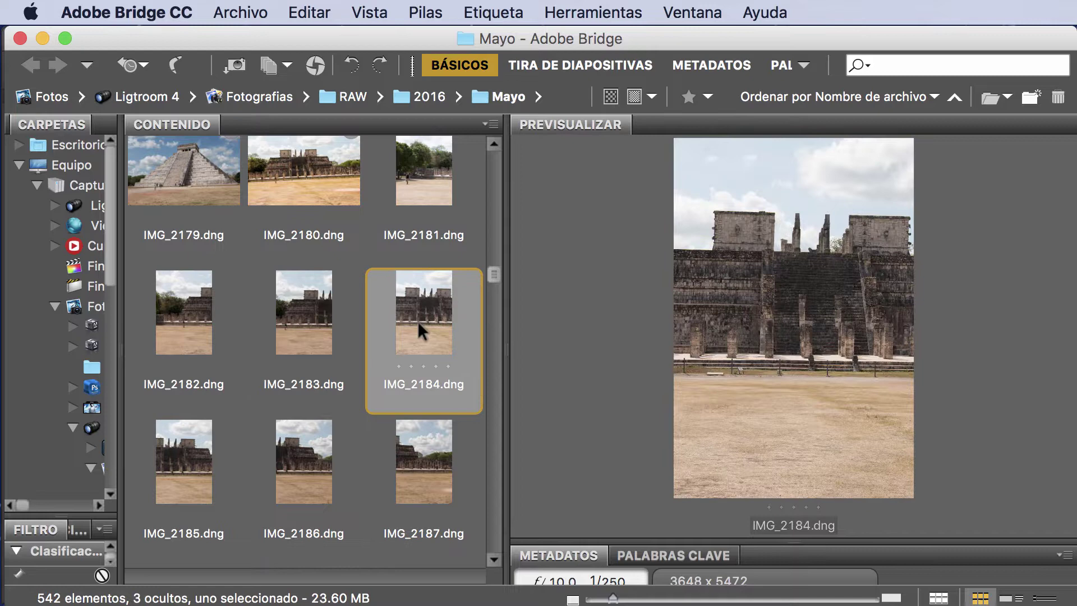
left_click(229, 438)
left_click(303, 456)
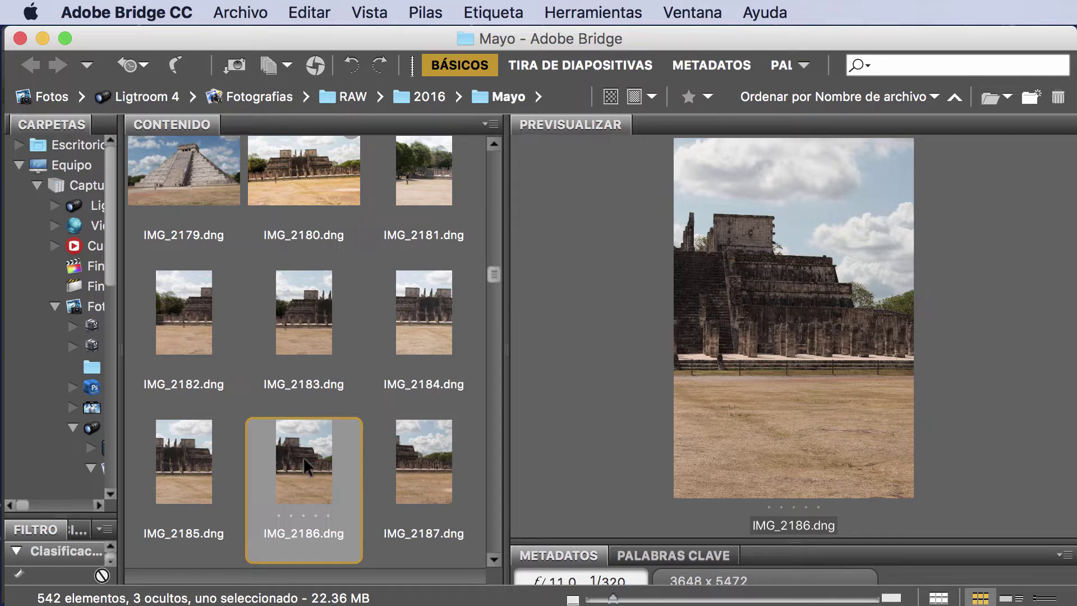
left_click(424, 464)
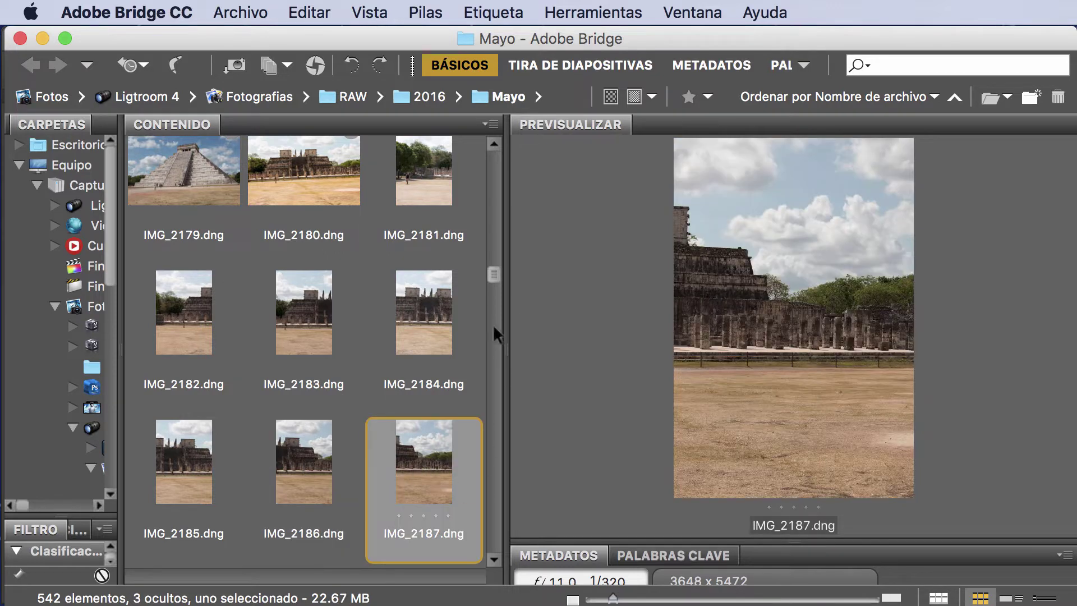
left_click_drag(490, 277, 490, 284)
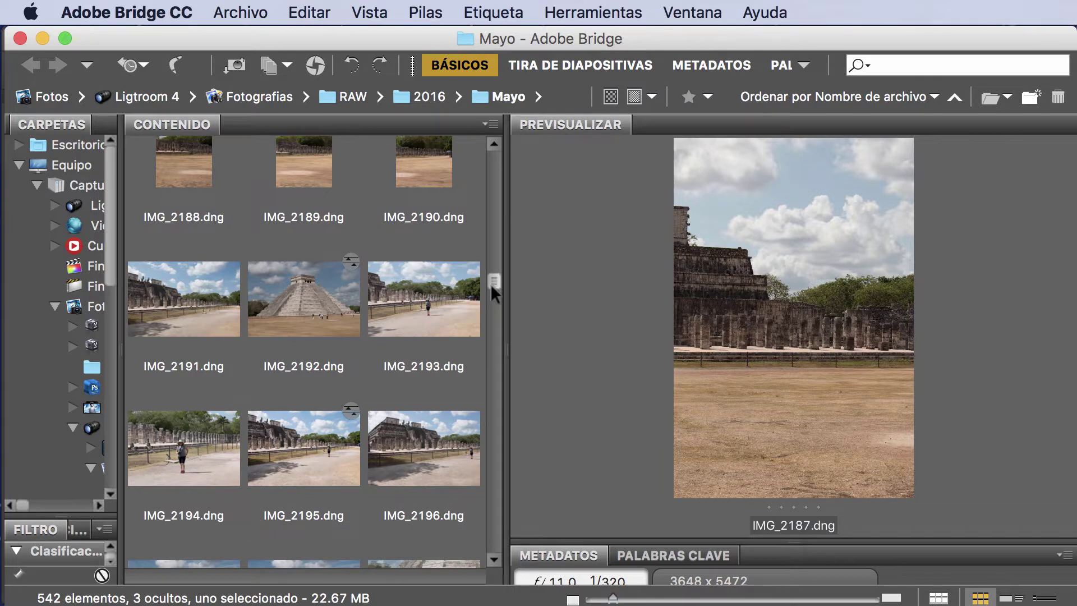
left_click(436, 191)
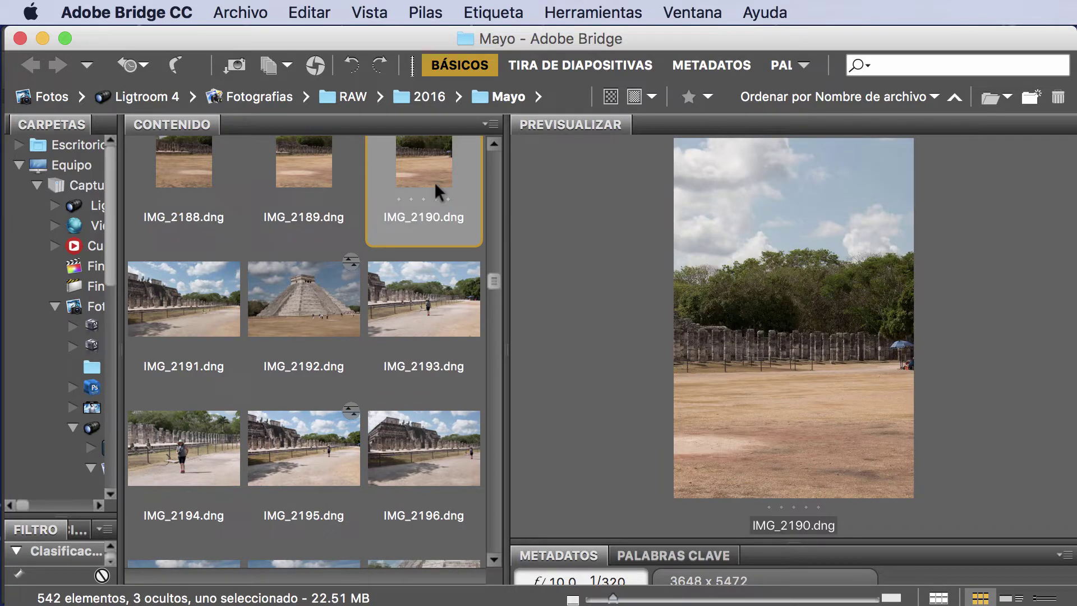
scroll(489, 269, "up", 3)
scroll(491, 271, "up", 2)
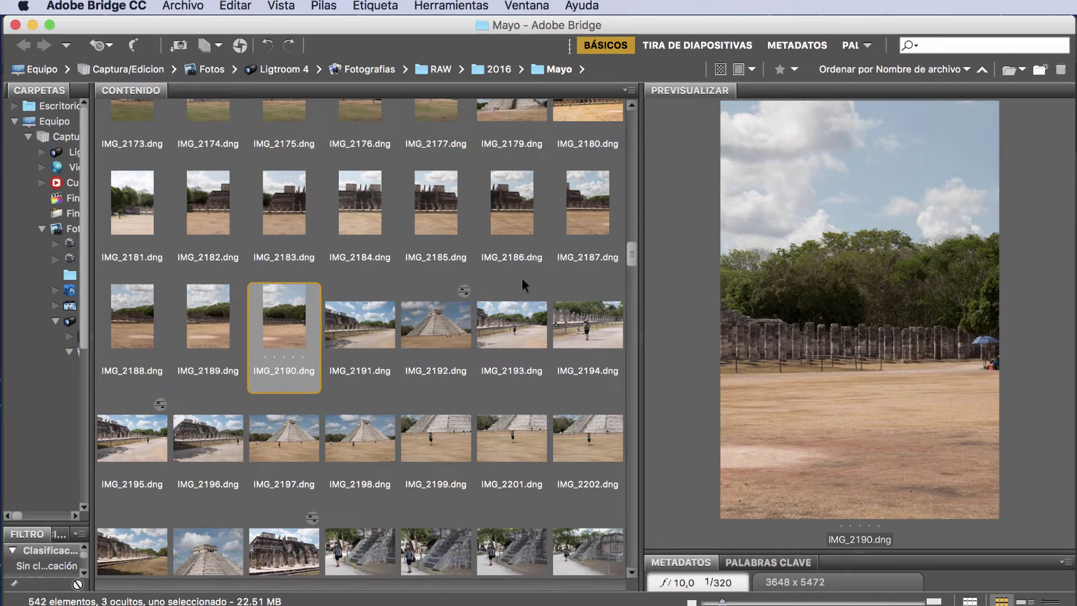
Step: Select IMG_2181 through IMG_2190 as one ten-thumbnail range
left_click_drag(631, 257, 632, 252)
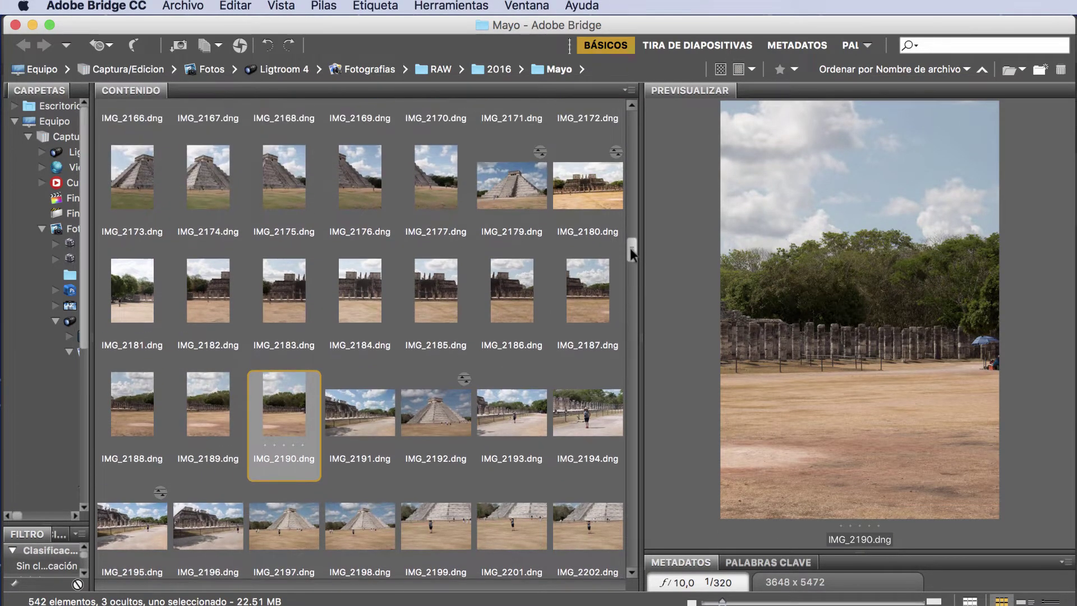
left_click(134, 293)
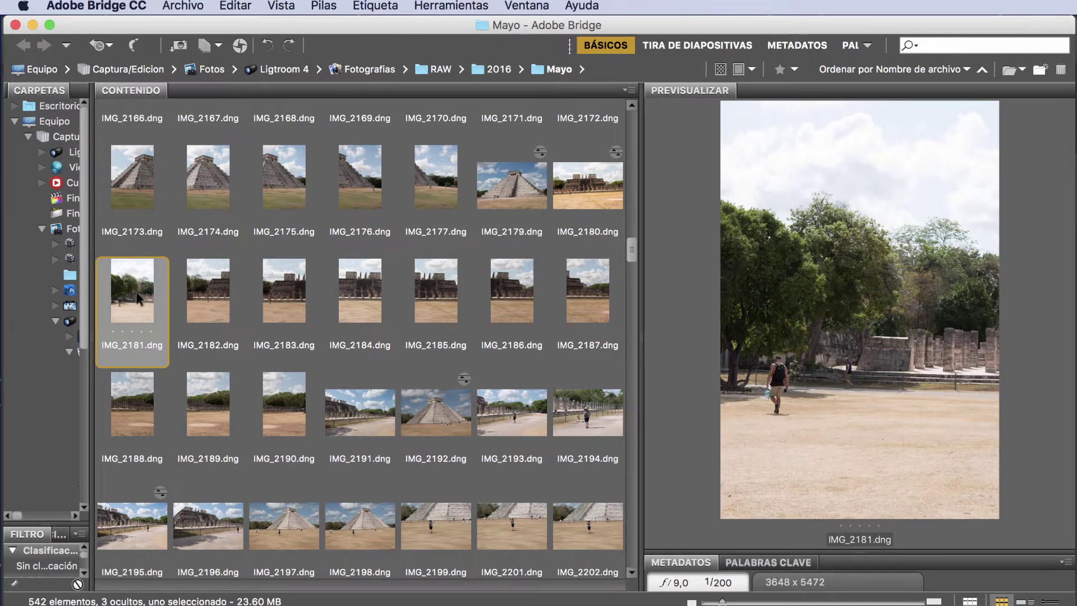
left_click(291, 427, "shift")
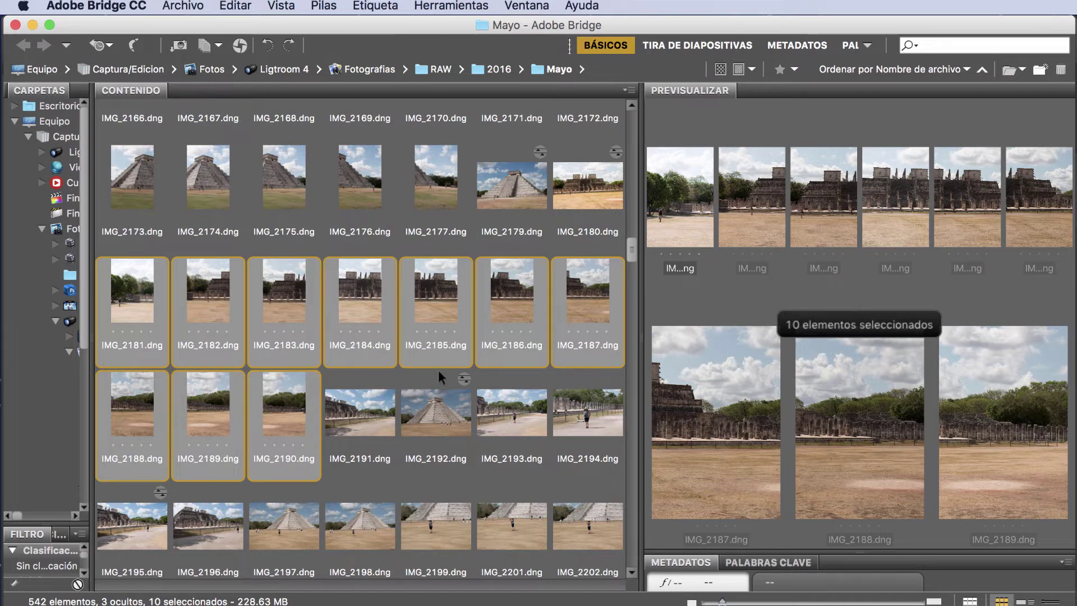
Step: Send the selected shots to Photomerge via Herramientas > Photoshop > Photomerge
left_click(440, 7)
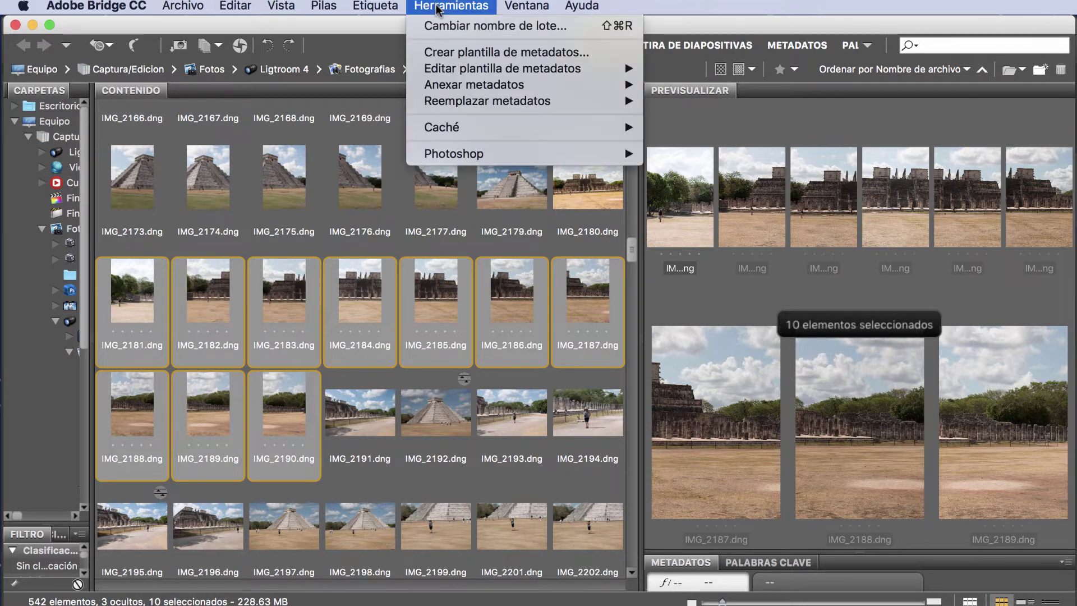
mouse_move(522, 153)
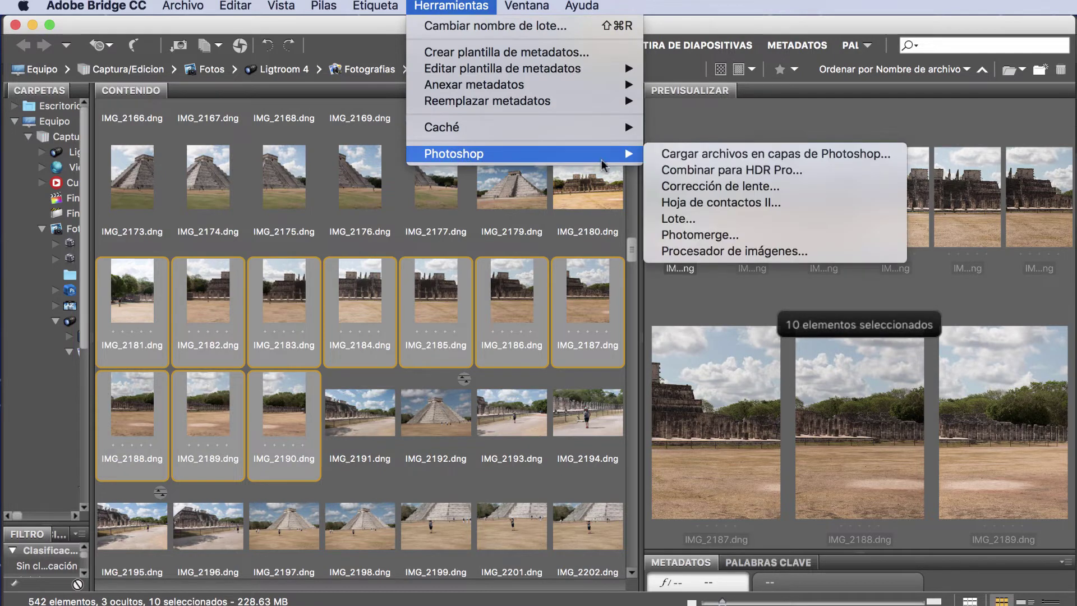
left_click(768, 239)
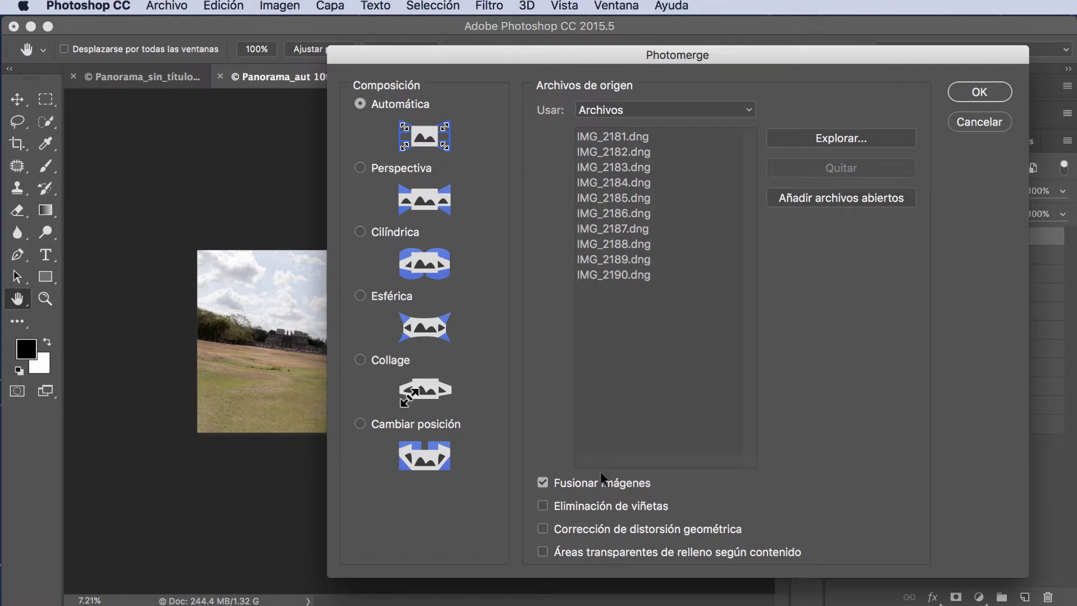
Step: Run Photomerge with vignette removal and geometric distortion correction enabled
left_click(543, 506)
left_click(543, 528)
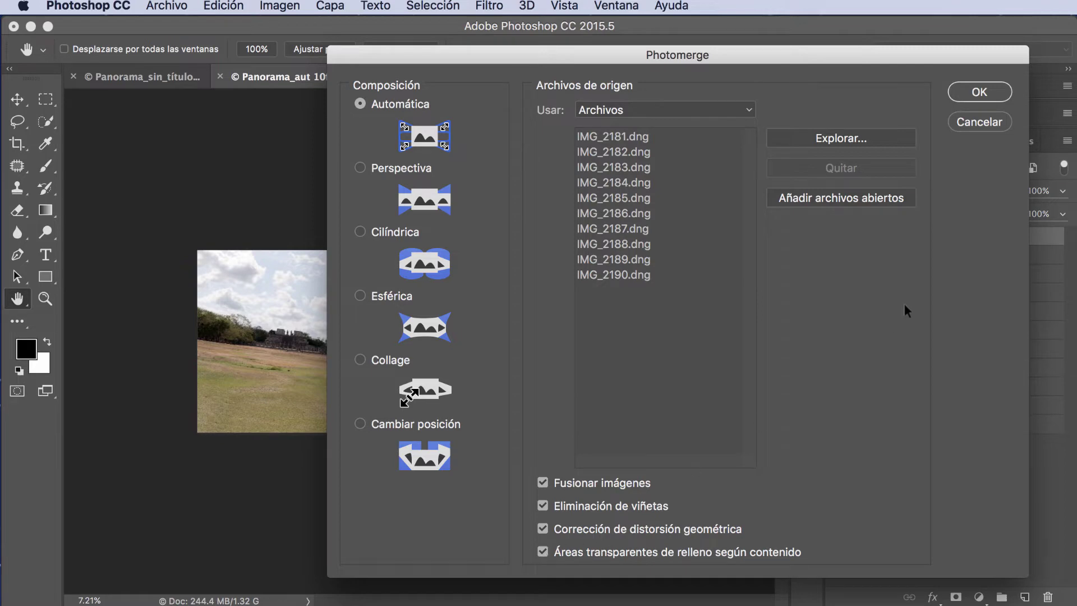
left_click(980, 98)
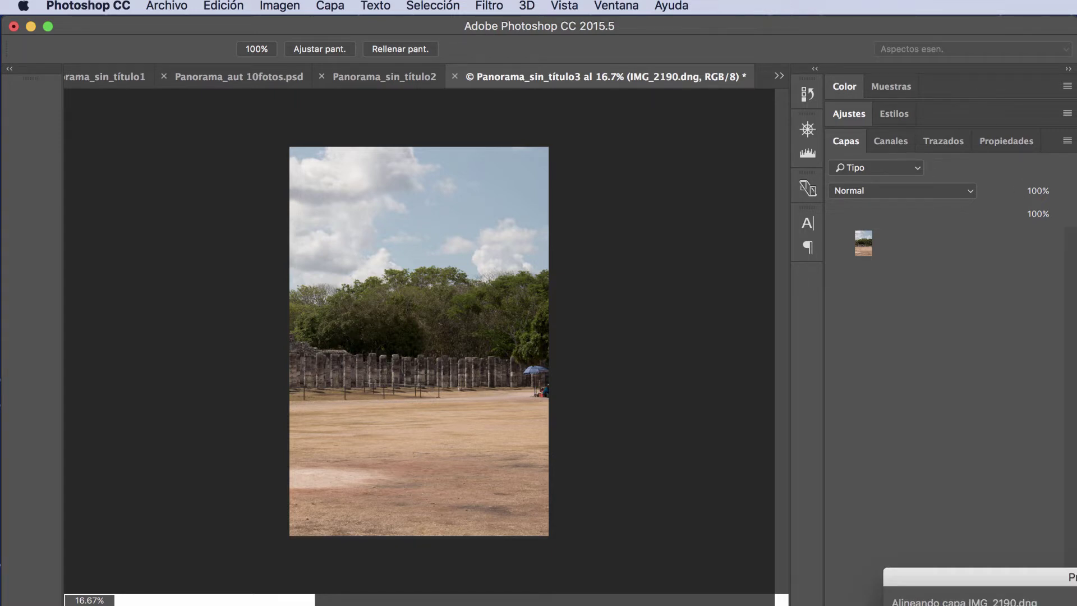
Step: Move the Progreso window aside while Photomerge aligns and blends the ten layers
left_click_drag(954, 574, 779, 331)
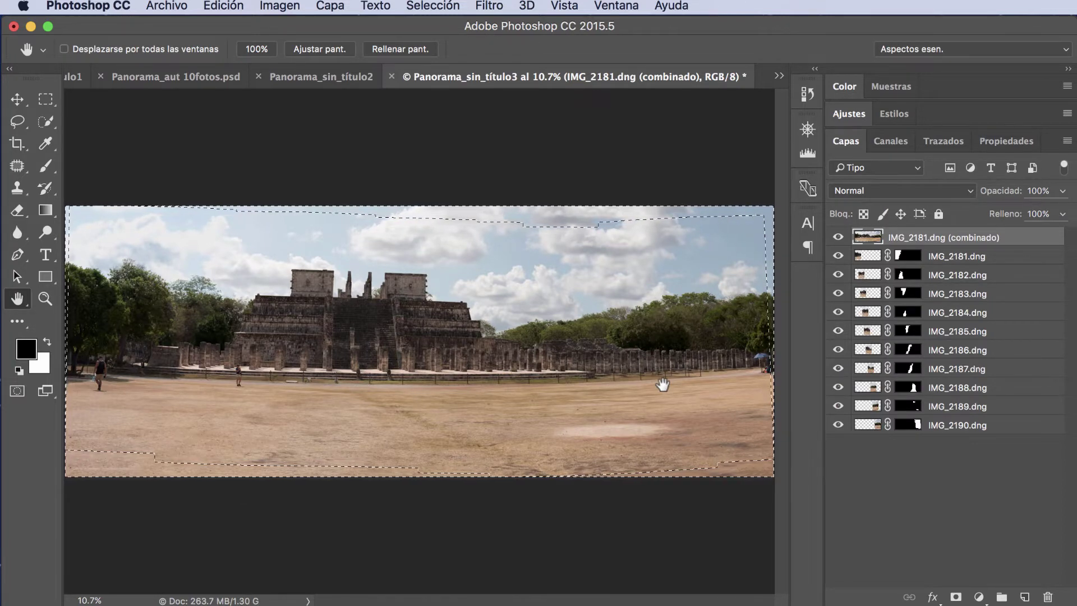
left_click(862, 492)
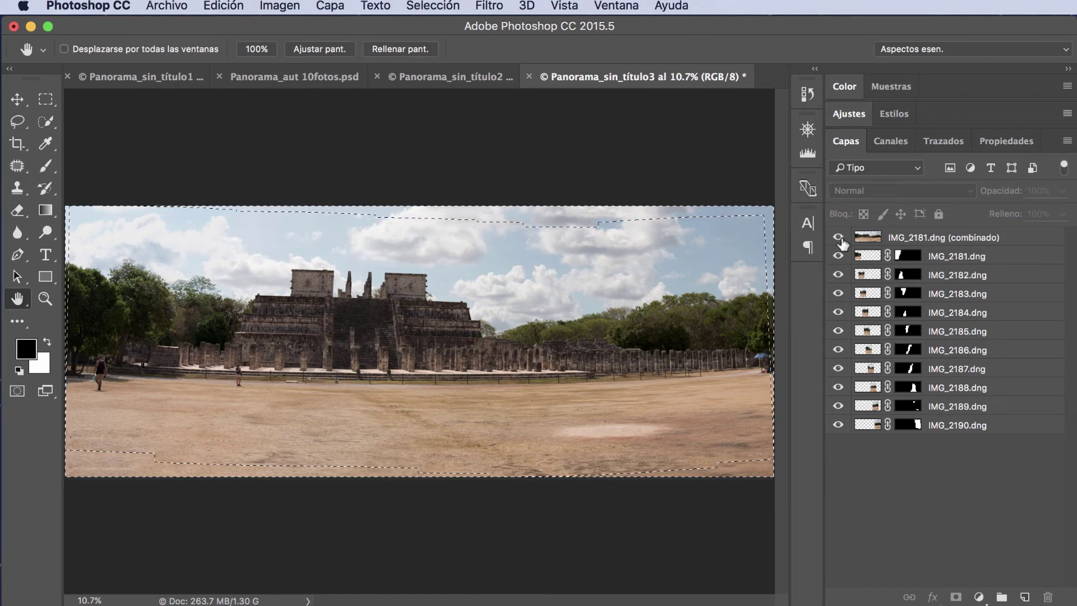
left_click(838, 238)
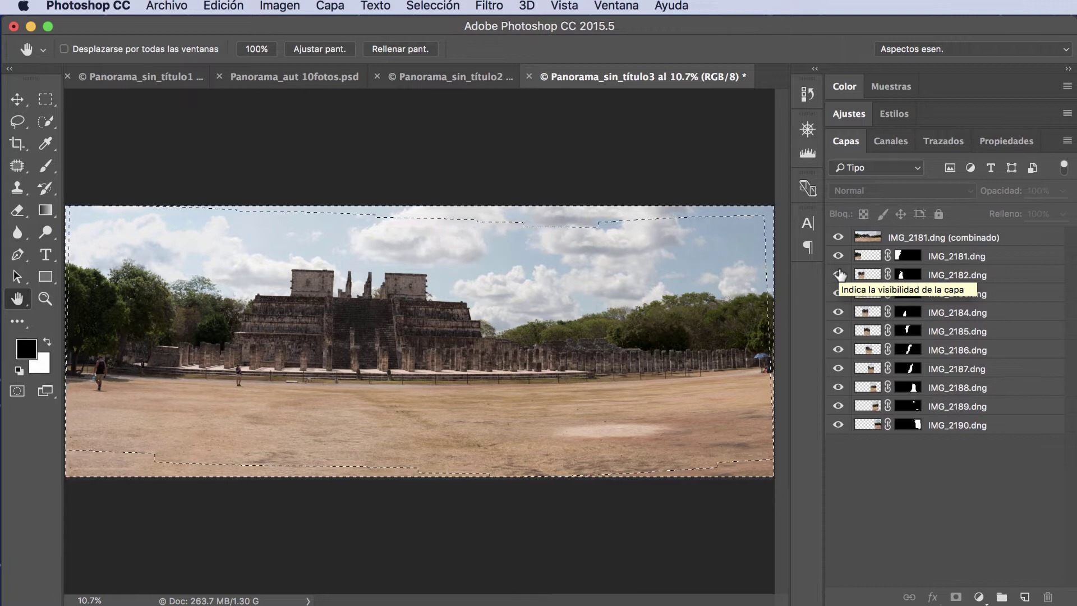
Step: Hide the combined layer and toggle IMG_2183, IMG_2188 and IMG_2189 to check their coverage
left_click(839, 238)
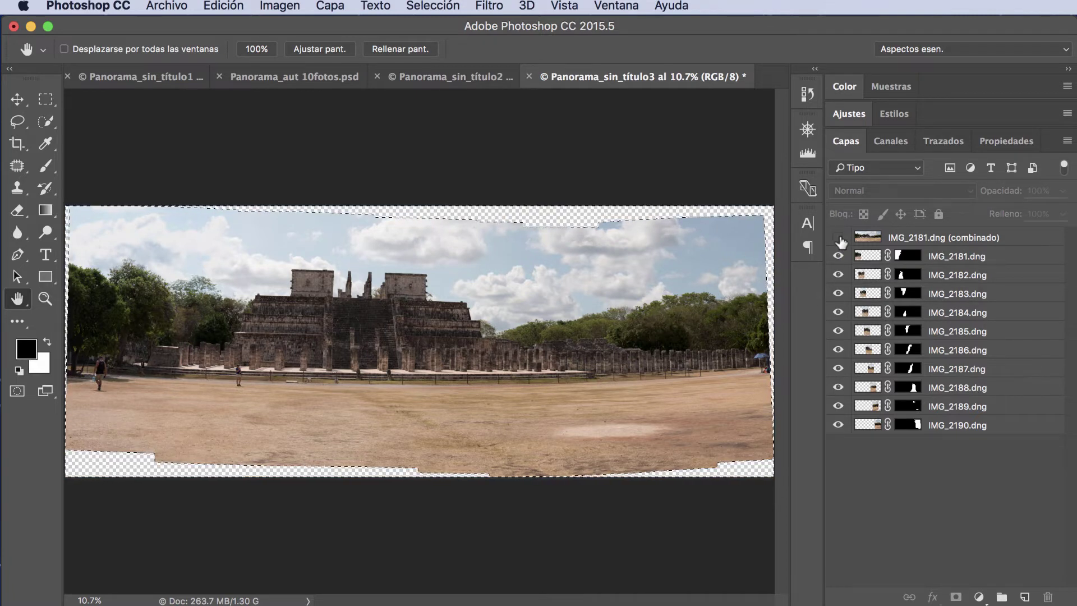
left_click(838, 294)
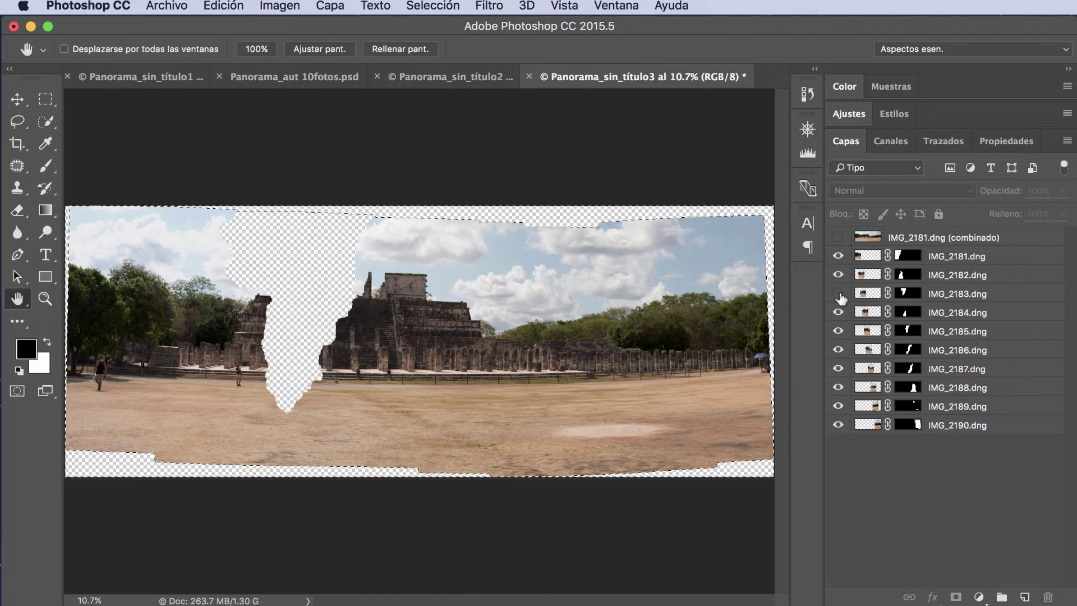
left_click(838, 294)
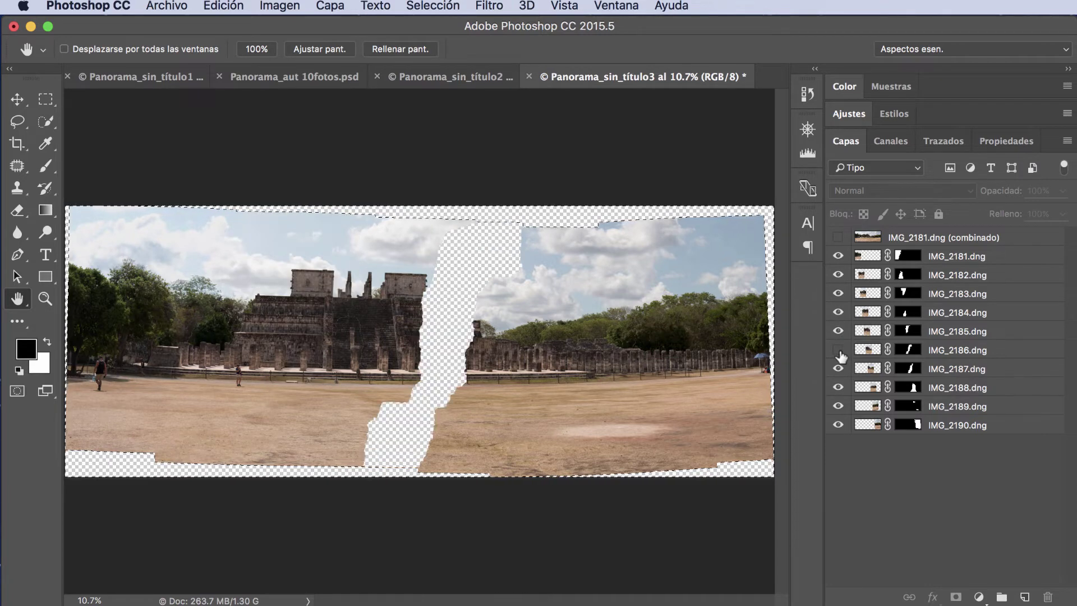
left_click(837, 387)
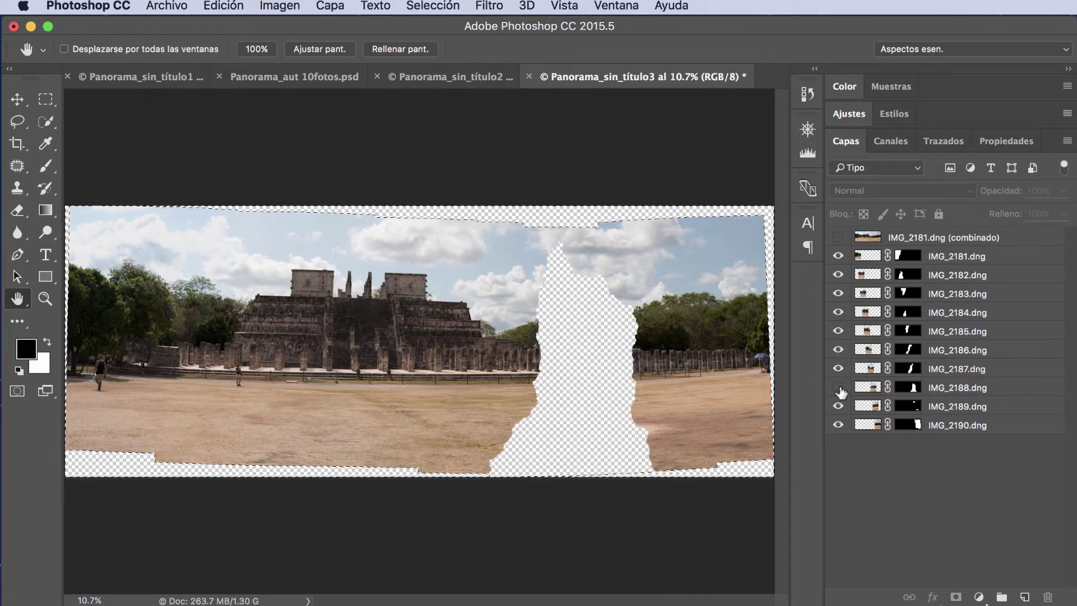
left_click(838, 387)
left_click(838, 406)
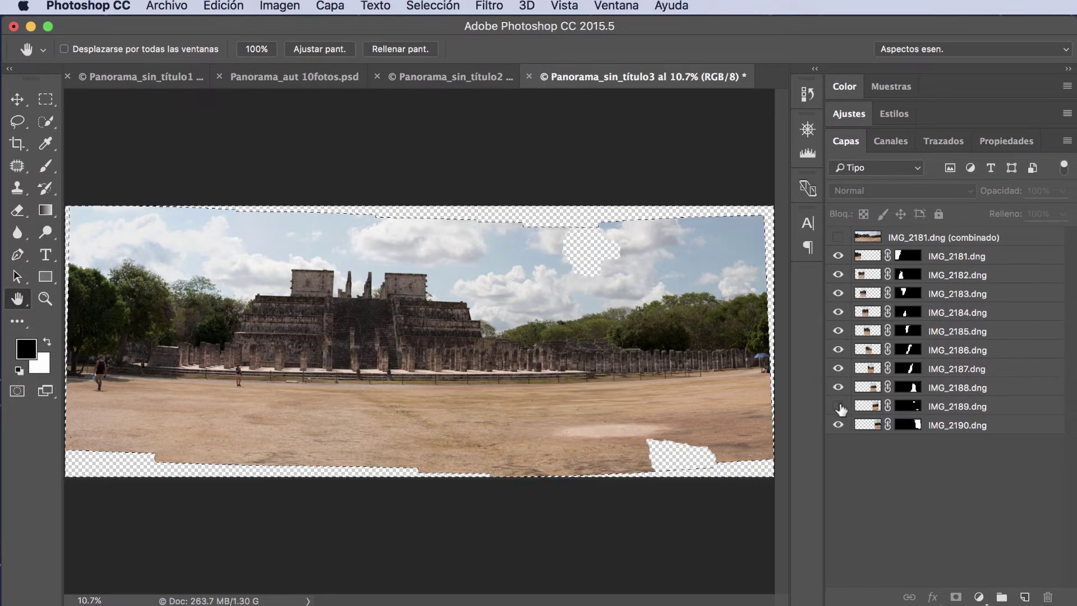
left_click(838, 406)
left_click(838, 406)
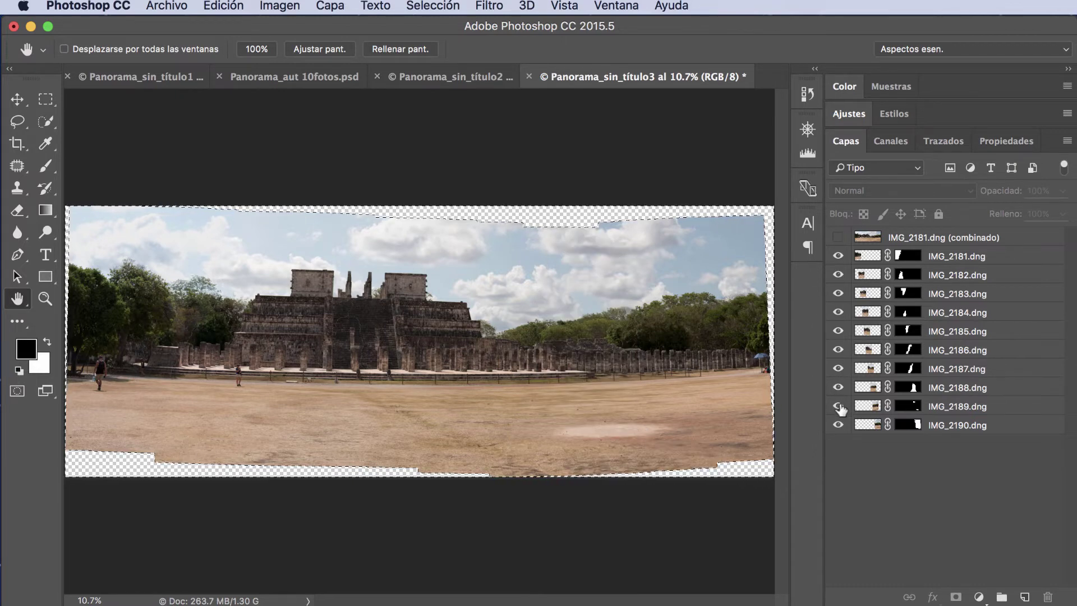
Step: Show the combined layer again and clear the selection with Selección > Deseleccionar
left_click(837, 238)
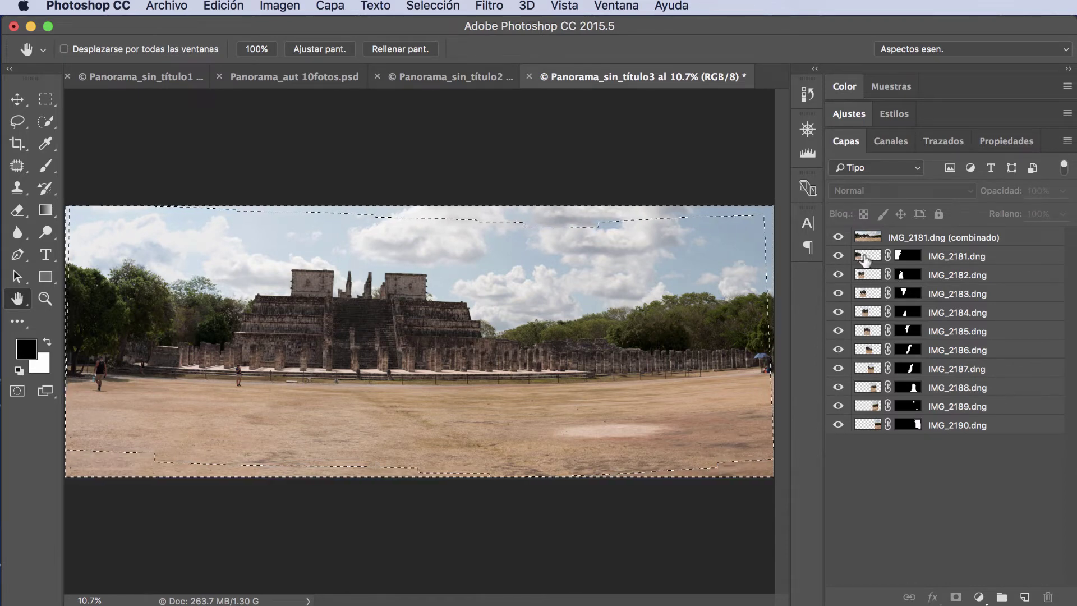
left_click(431, 7)
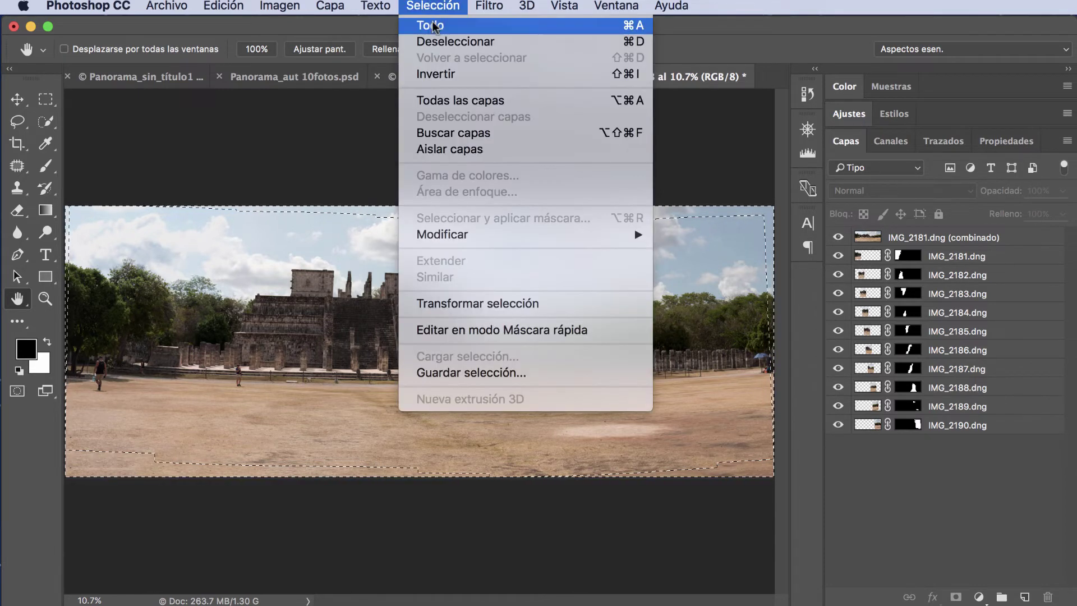
left_click(451, 41)
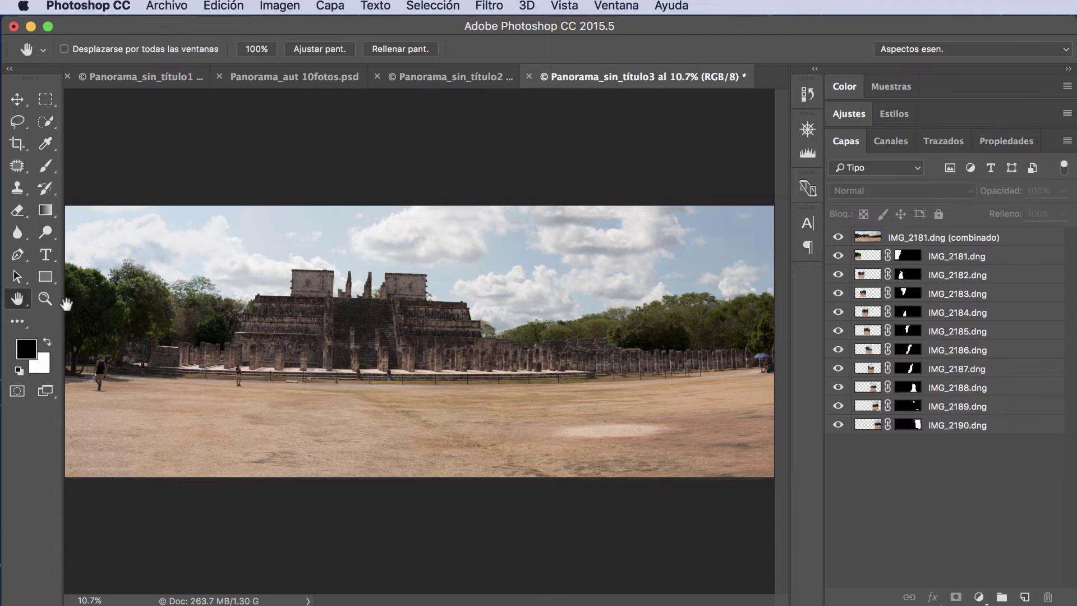
Step: Zoom in on the upper-left sky and toggle the combined layer to compare edges
left_click(45, 300)
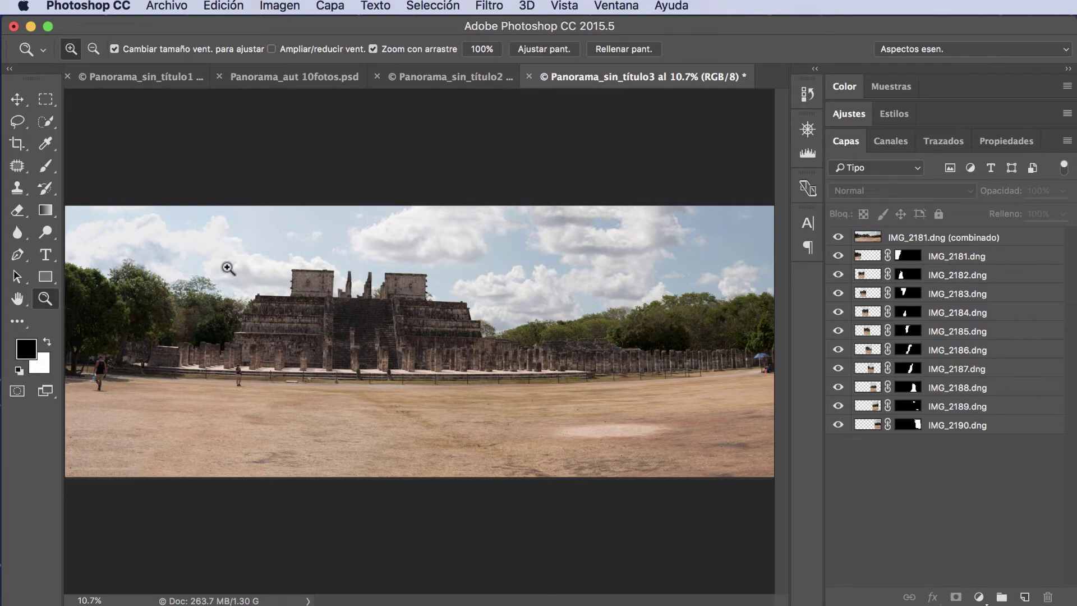
left_click_drag(230, 273, 354, 279)
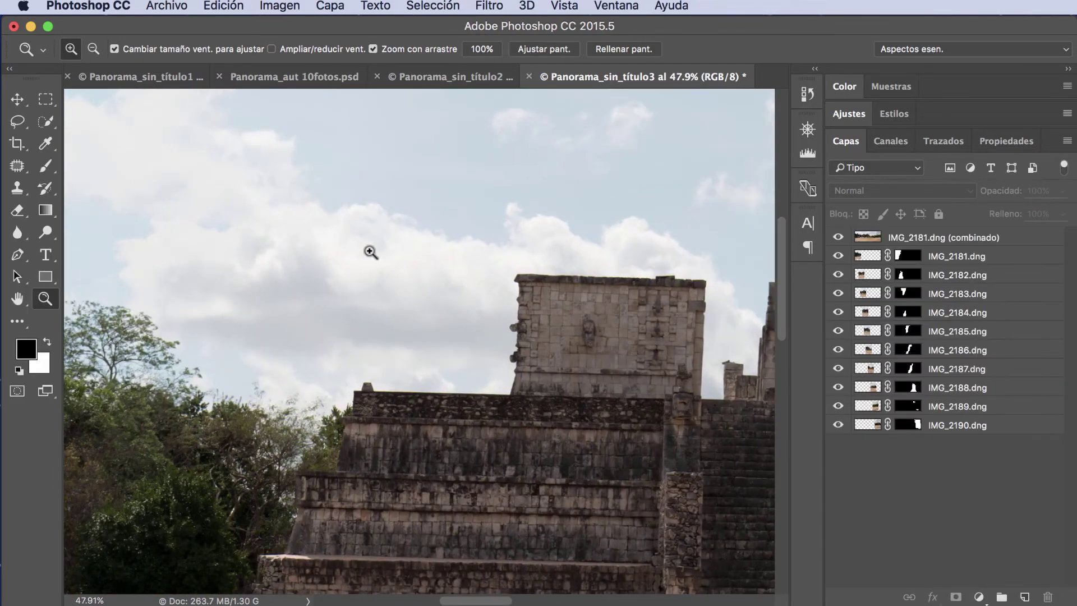
mouse_move(370, 173)
left_mouse_down()
mouse_move(399, 374)
mouse_move(332, 313)
mouse_move(512, 305)
mouse_move(421, 294)
left_mouse_up()
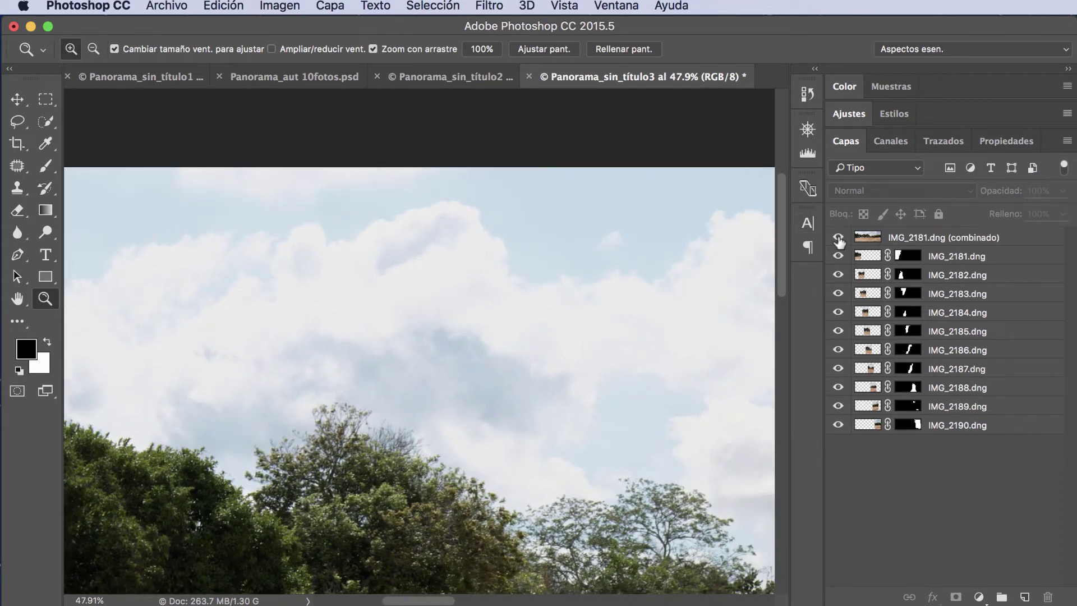
left_click(838, 239)
left_click(839, 239)
left_click(838, 238)
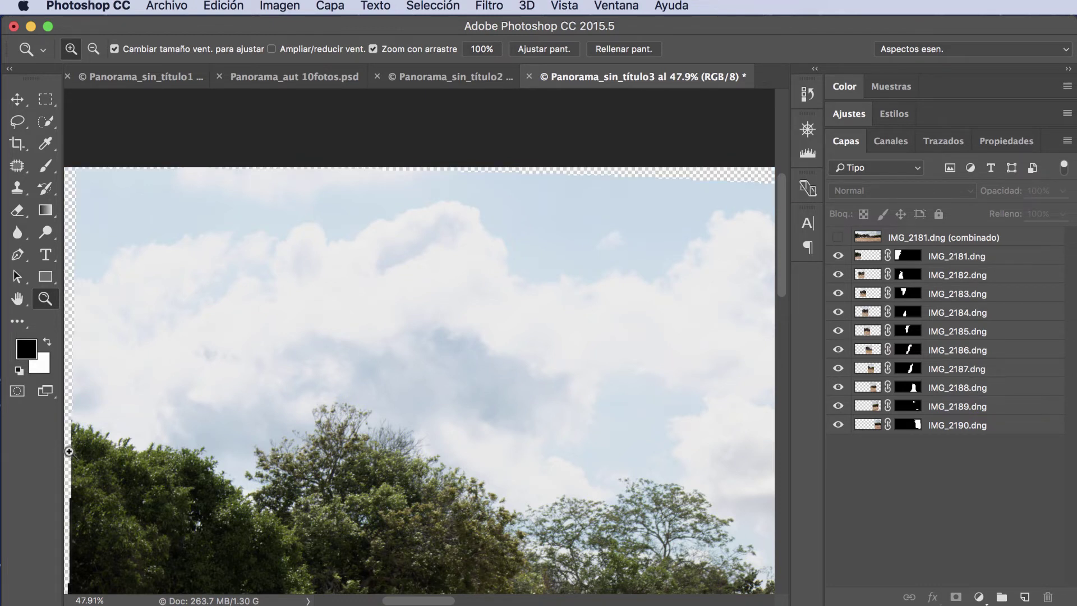
left_click(837, 238)
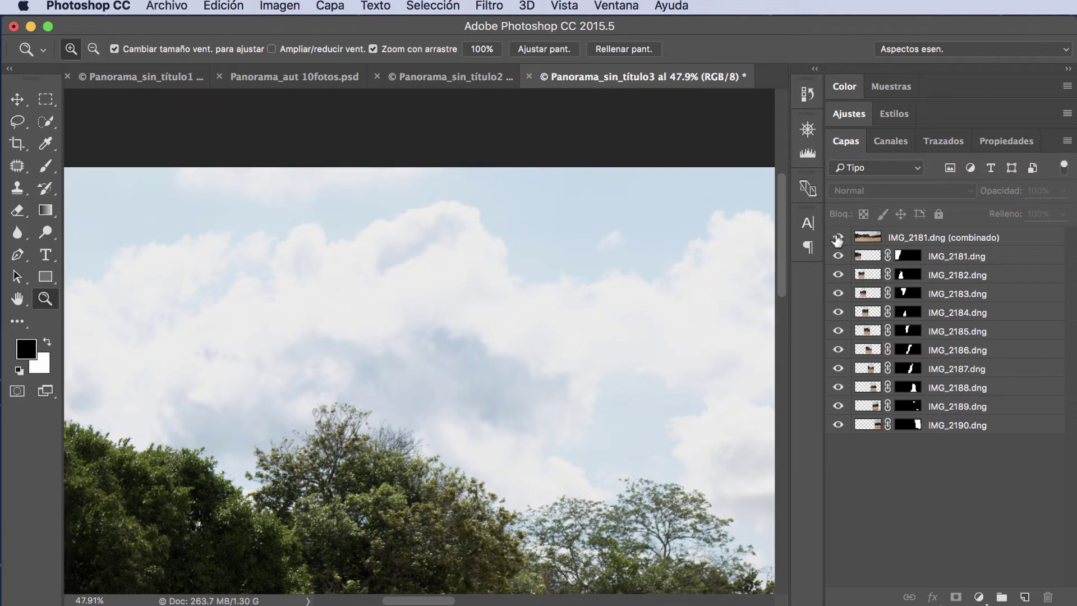
Step: Pan across the sky and toggle the combined layer again to inspect top-edge gaps
mouse_move(616, 308)
left_mouse_down()
mouse_move(324, 298)
mouse_move(363, 301)
mouse_move(182, 309)
left_mouse_up()
left_click_drag(544, 312, 128, 317)
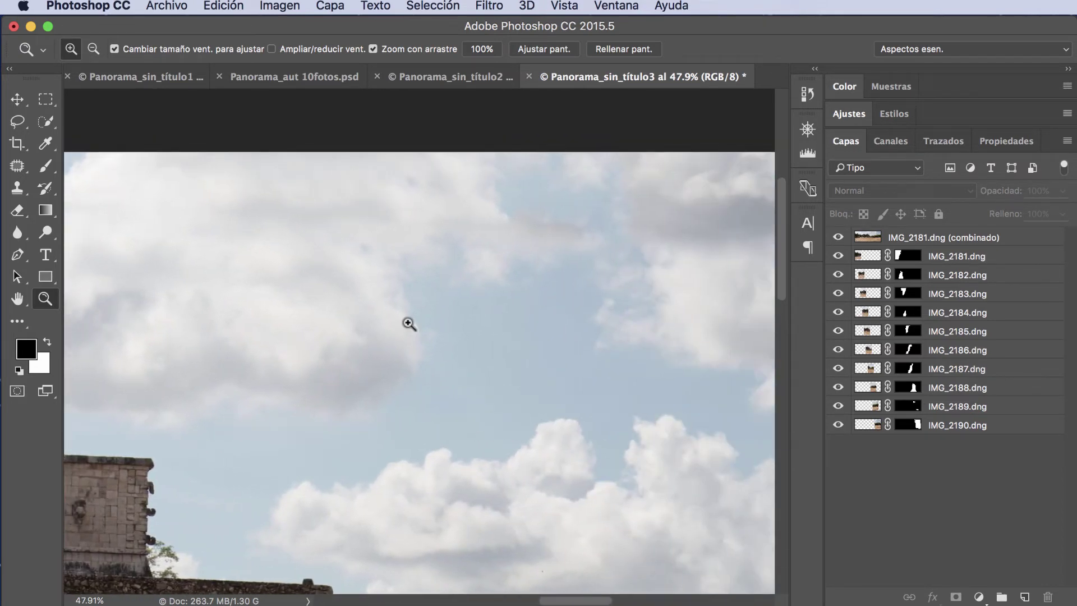
left_click(837, 238)
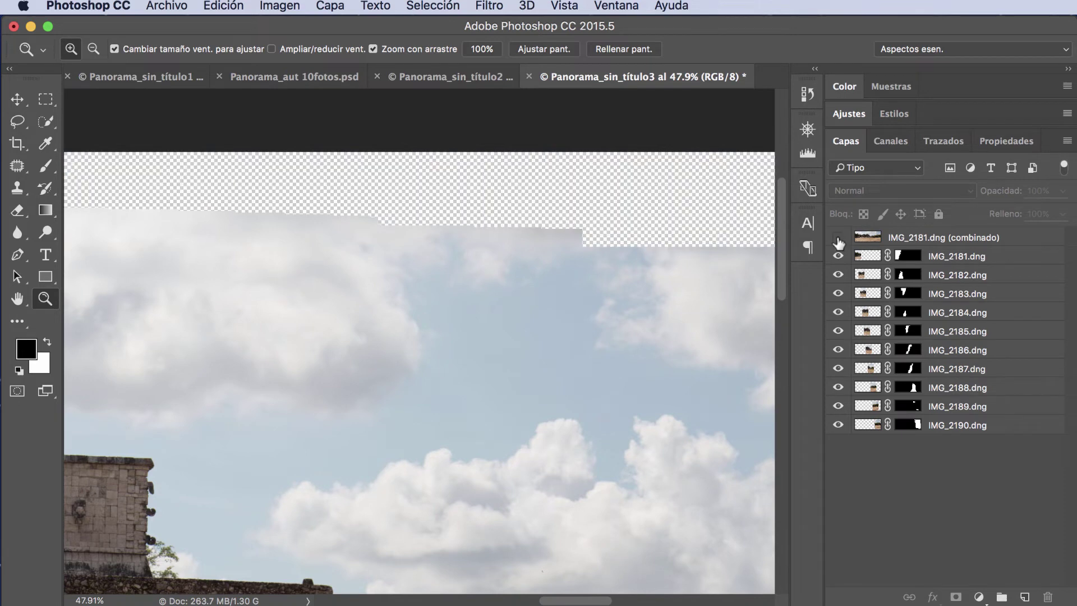
left_click(837, 238)
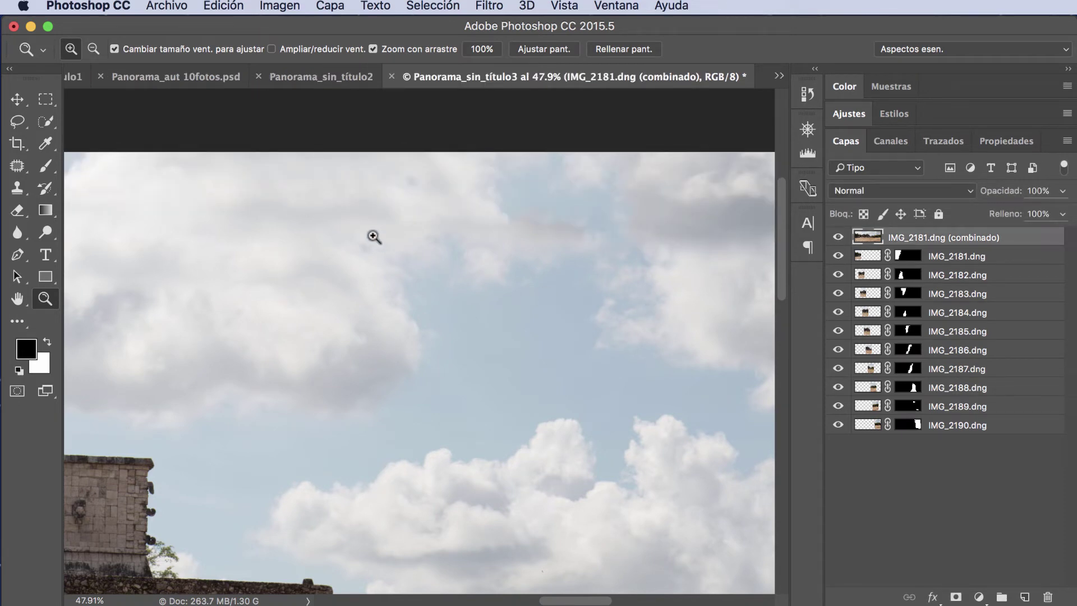
left_click(839, 238)
left_click(838, 238)
left_click(837, 239)
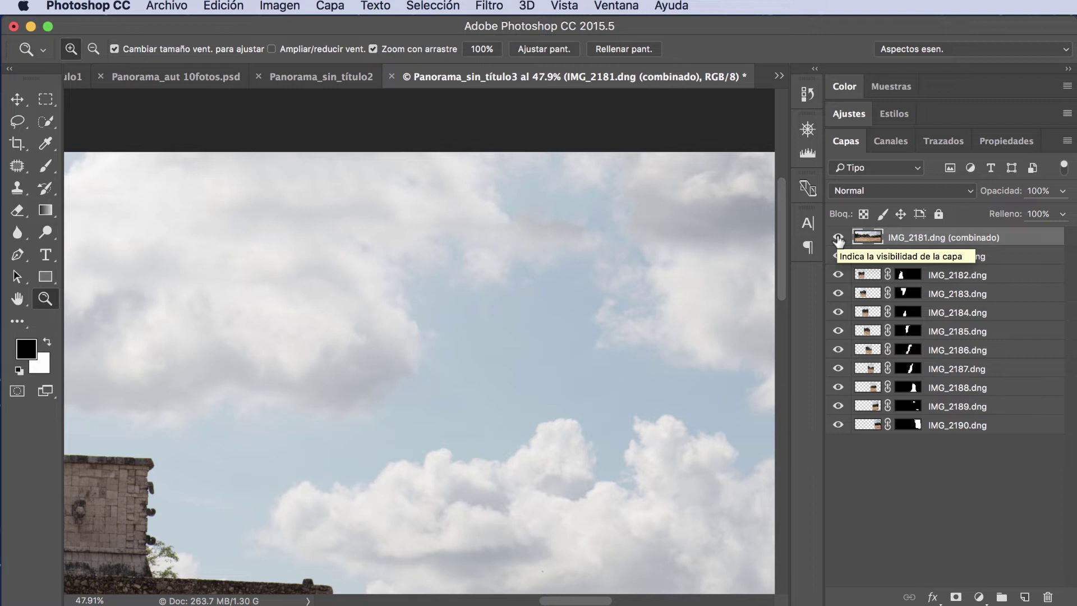
Step: Outline a small cloud area with the Patch tool, then pan the sky further right
left_click(17, 167)
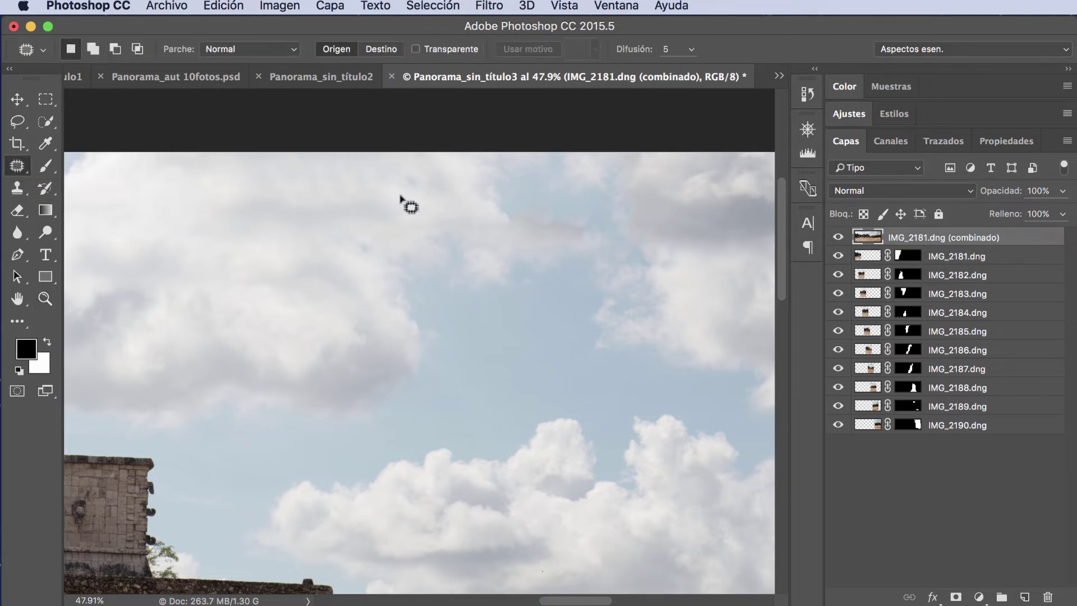
mouse_move(427, 183)
left_mouse_down()
mouse_move(422, 171)
mouse_move(412, 194)
mouse_move(348, 191)
left_mouse_up()
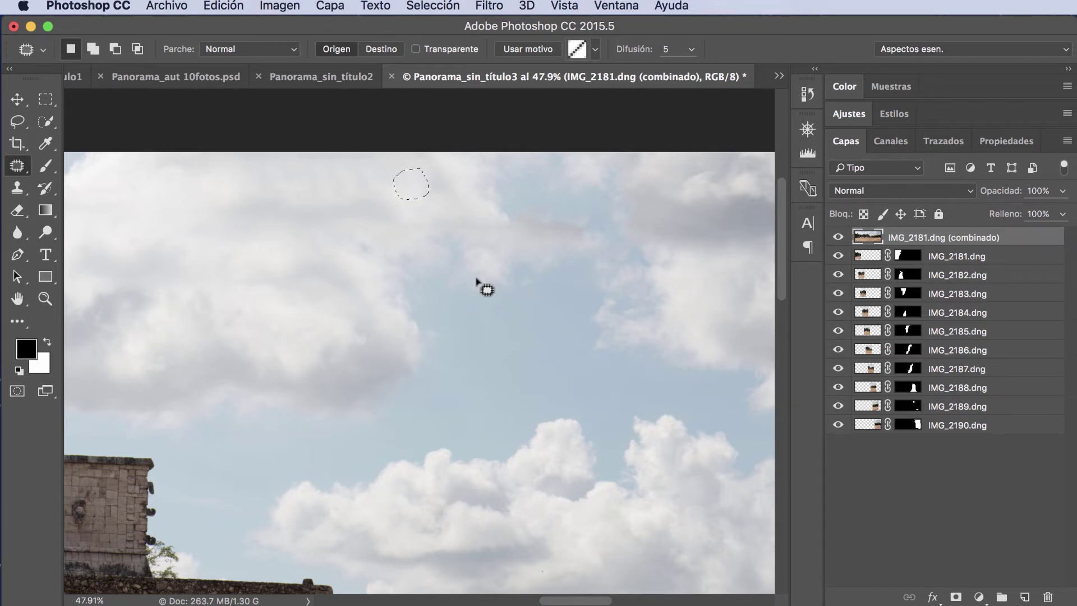
left_click(18, 300)
left_click_drag(351, 293, 221, 293)
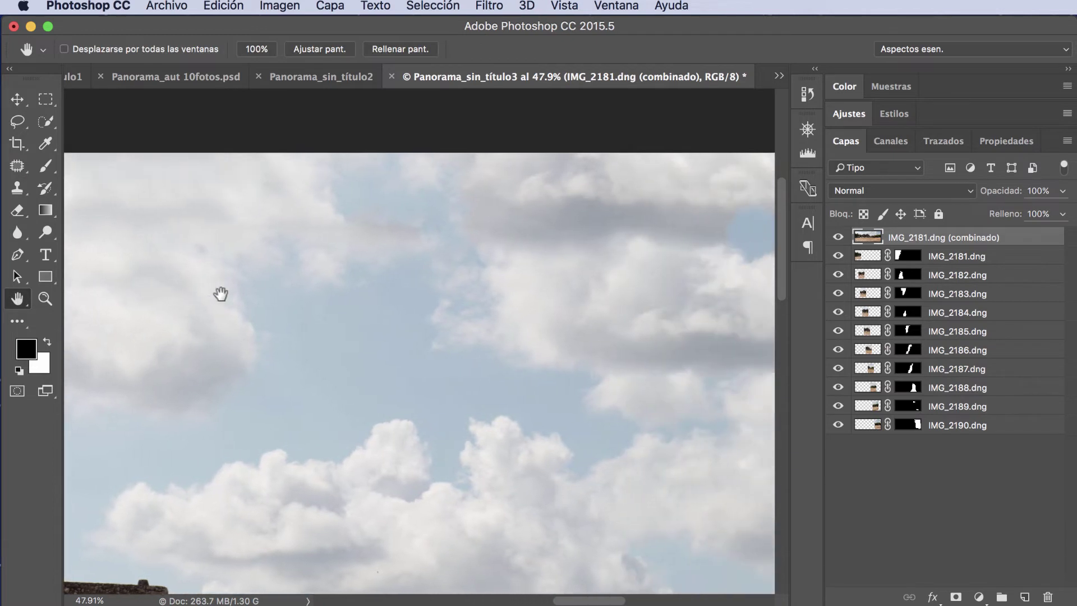
left_click(837, 237)
left_click_drag(659, 250, 430, 255)
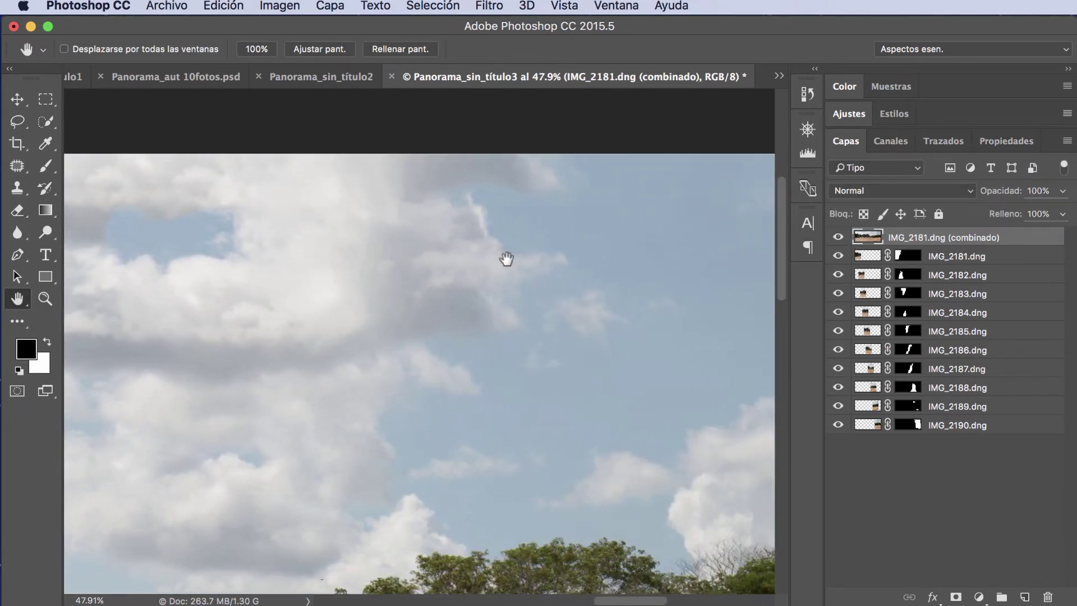
left_click(838, 237)
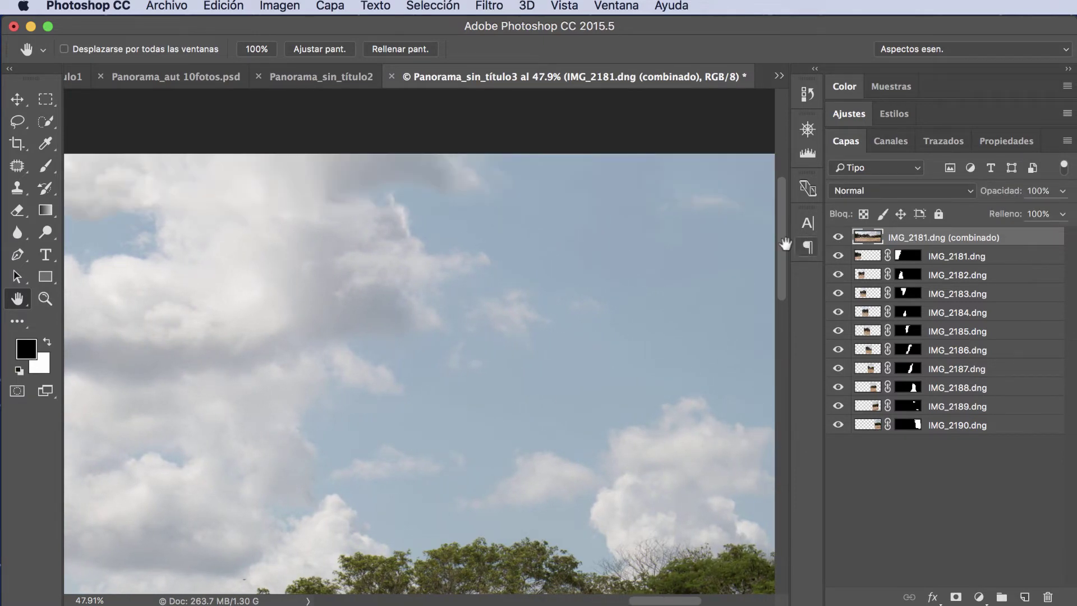
left_click_drag(611, 247, 438, 242)
mouse_move(428, 204)
left_mouse_down()
mouse_move(510, 245)
mouse_move(488, 96)
left_mouse_up()
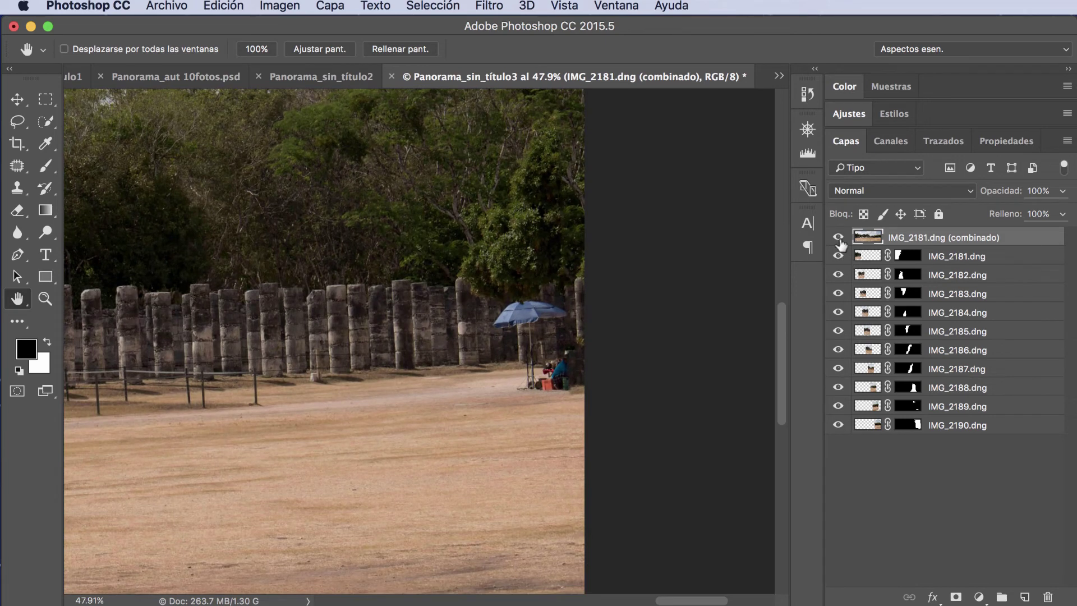
left_click(838, 237)
left_click(840, 238)
left_click_drag(460, 349, 500, 247)
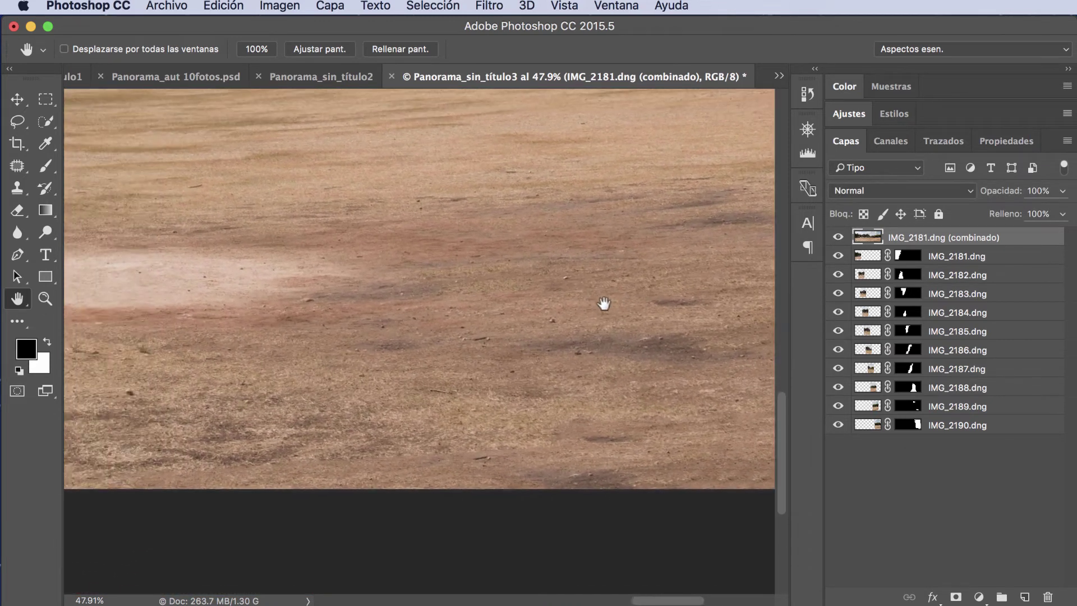
mouse_move(479, 303)
left_mouse_down()
mouse_move(556, 322)
mouse_move(587, 318)
left_mouse_up()
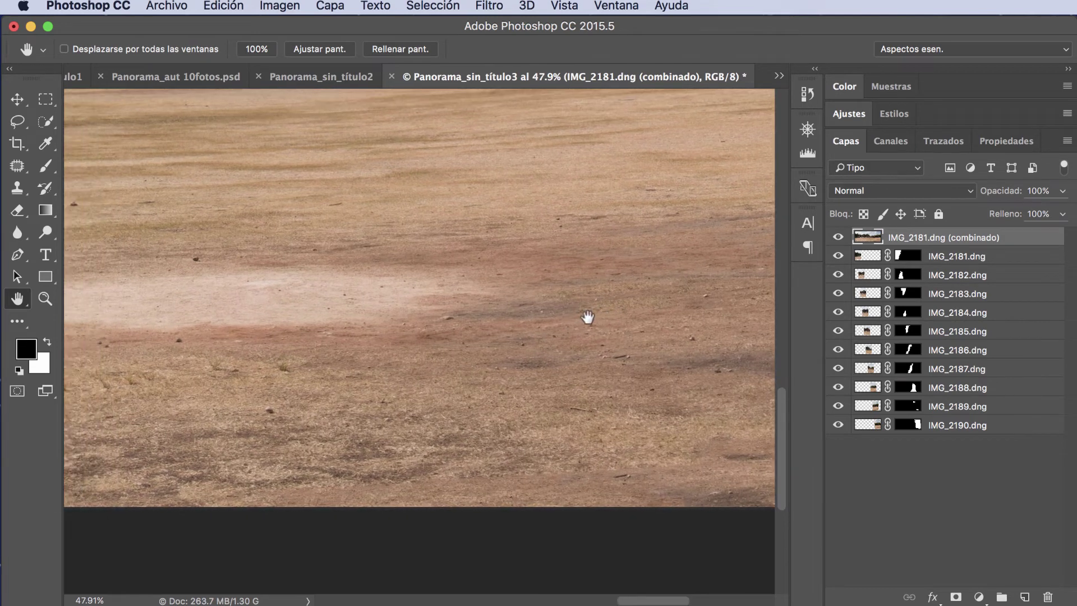
left_click(836, 238)
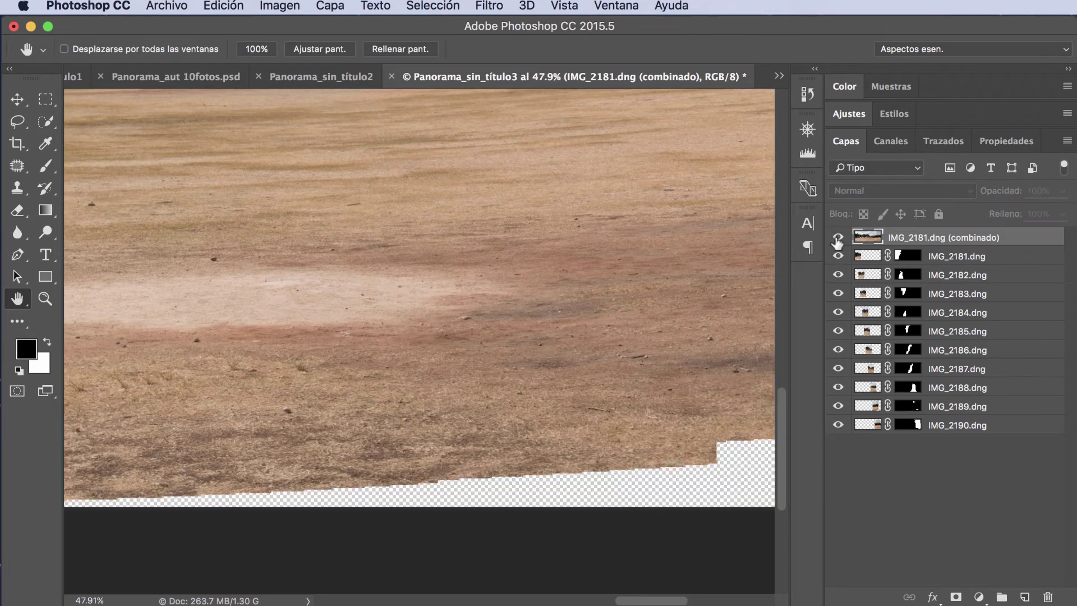
left_click(836, 238)
left_click_drag(606, 354, 532, 356)
left_click_drag(626, 402, 483, 404)
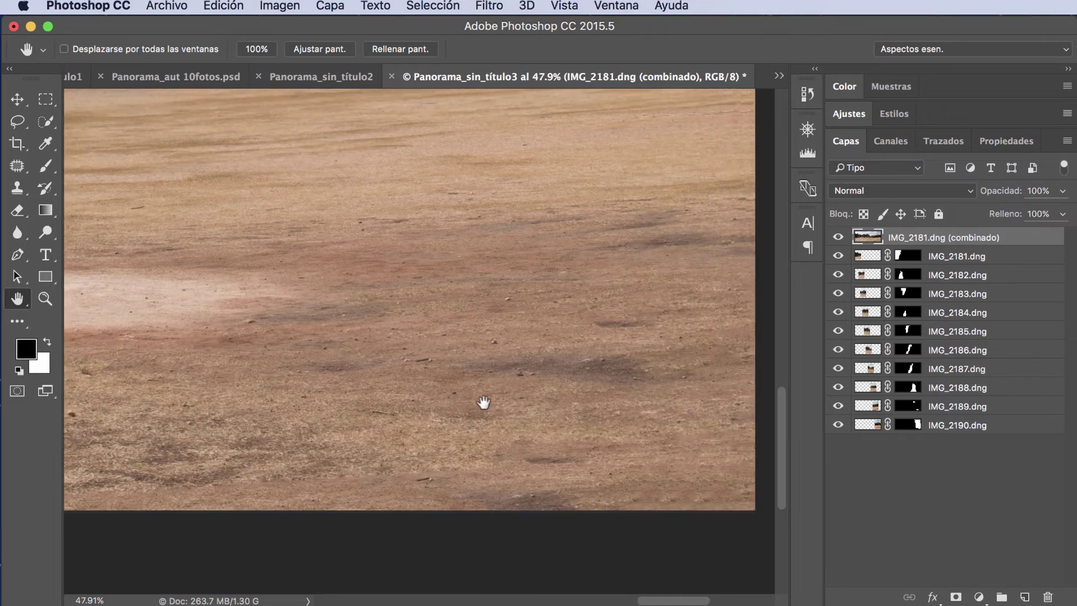
left_click(839, 238)
left_click(839, 237)
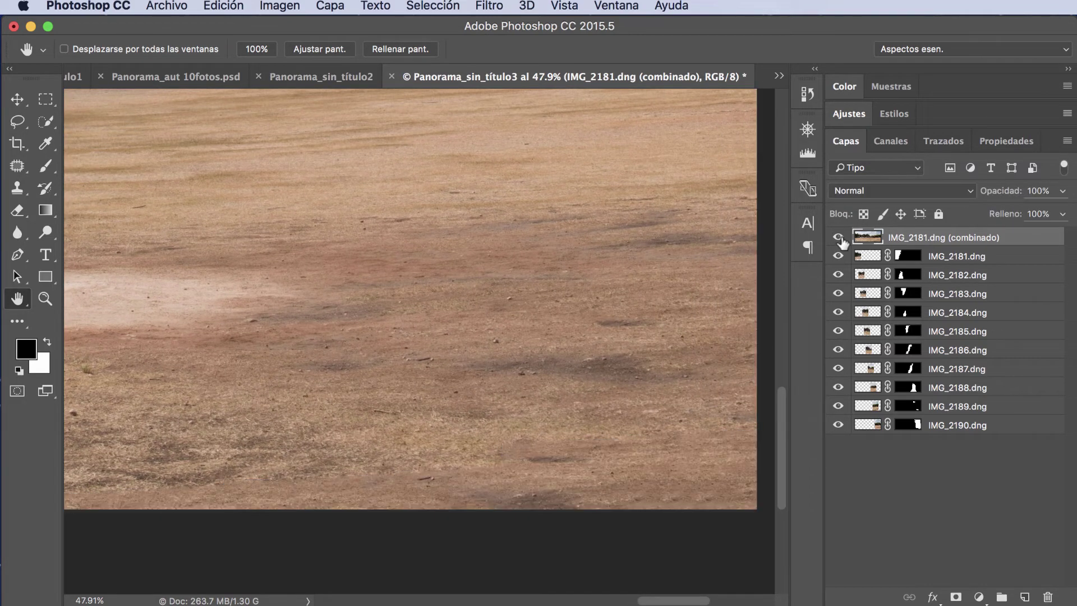
scroll(334, 369, "left", 10)
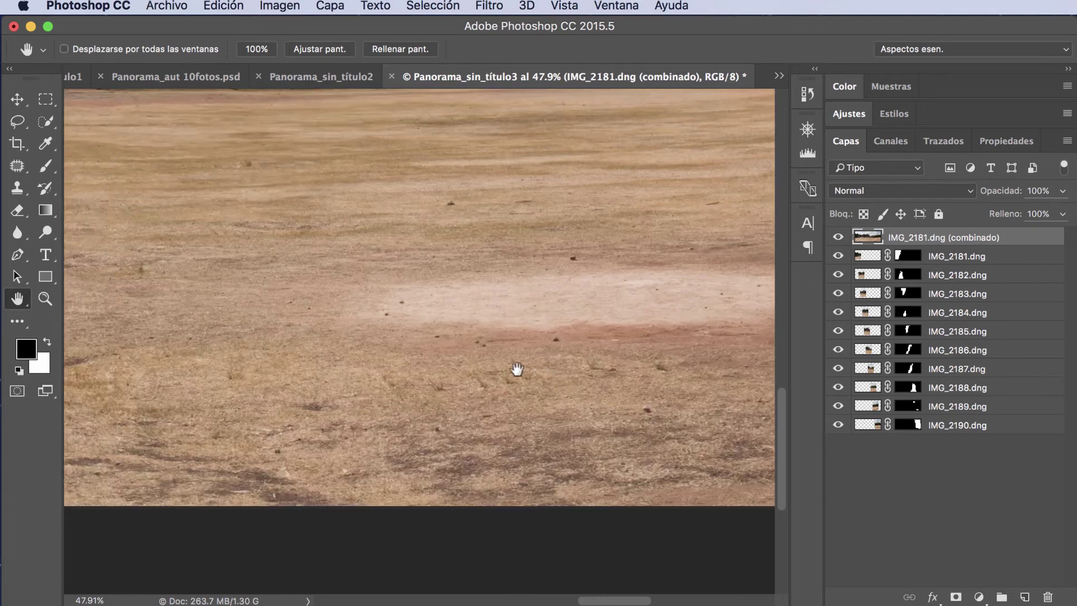
scroll(516, 369, "left", 5)
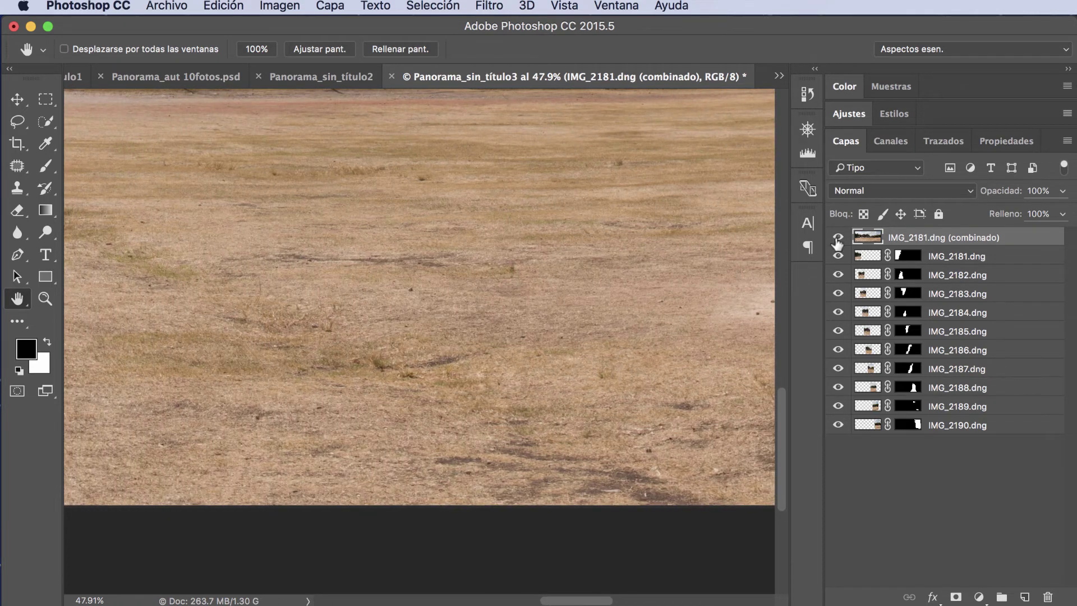
left_click(837, 238)
scroll(527, 336, "left", 3)
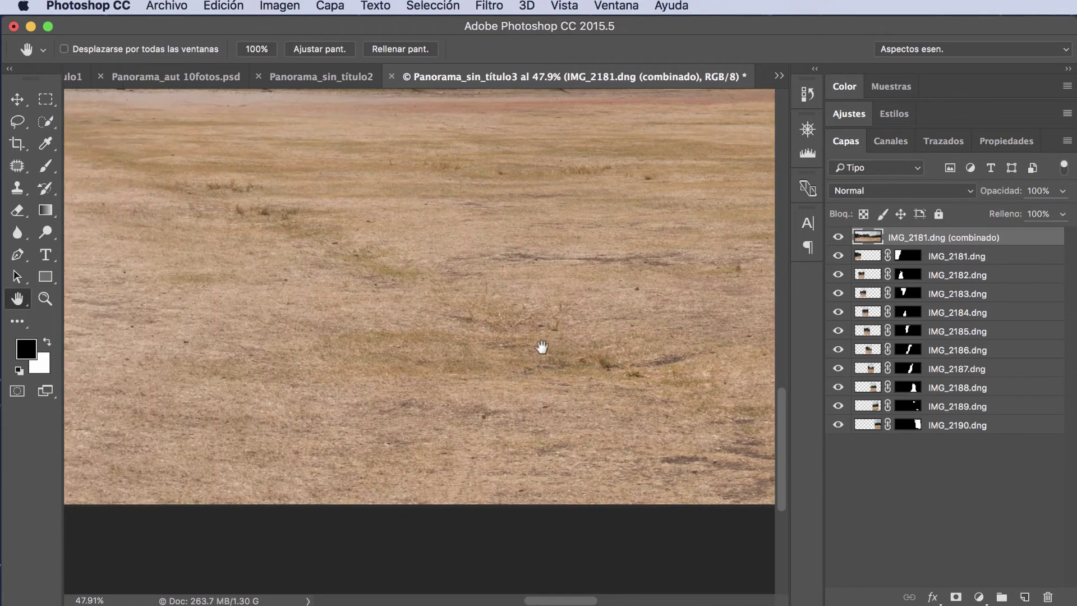
scroll(542, 348, "left", 5)
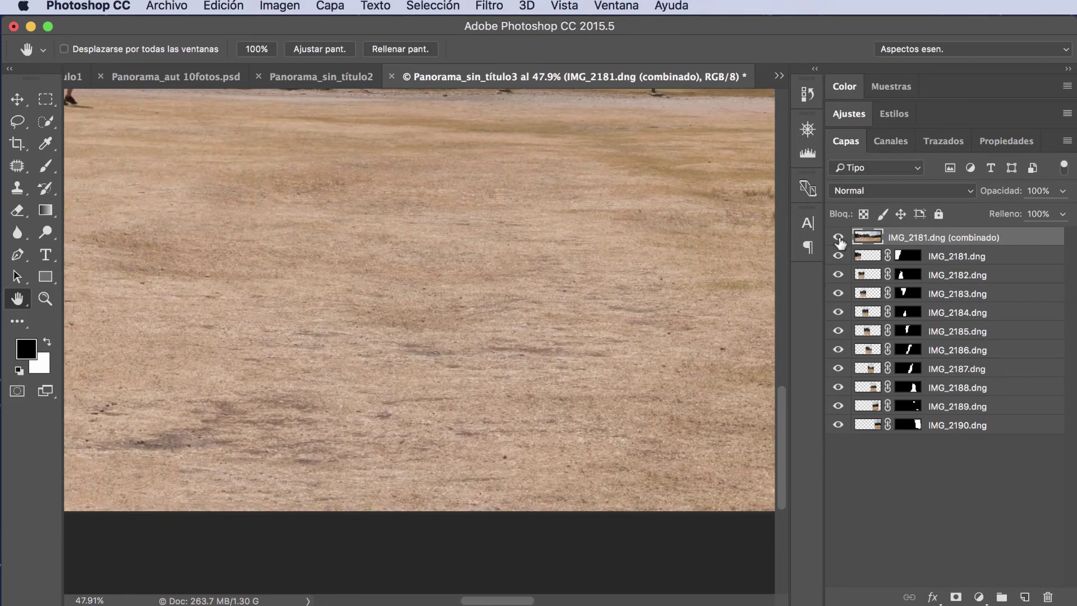
left_click(839, 238)
left_click(838, 238)
scroll(680, 324, "left", 3)
scroll(600, 334, "left", 3)
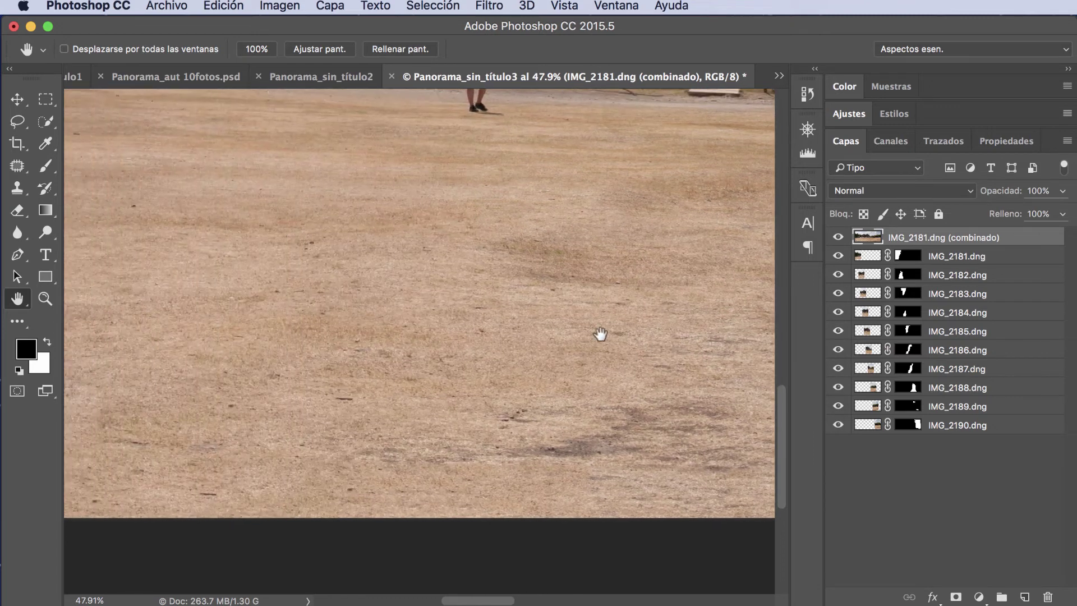
scroll(600, 333, "down", 2)
scroll(718, 315, "left", 5)
scroll(663, 320, "left", 3)
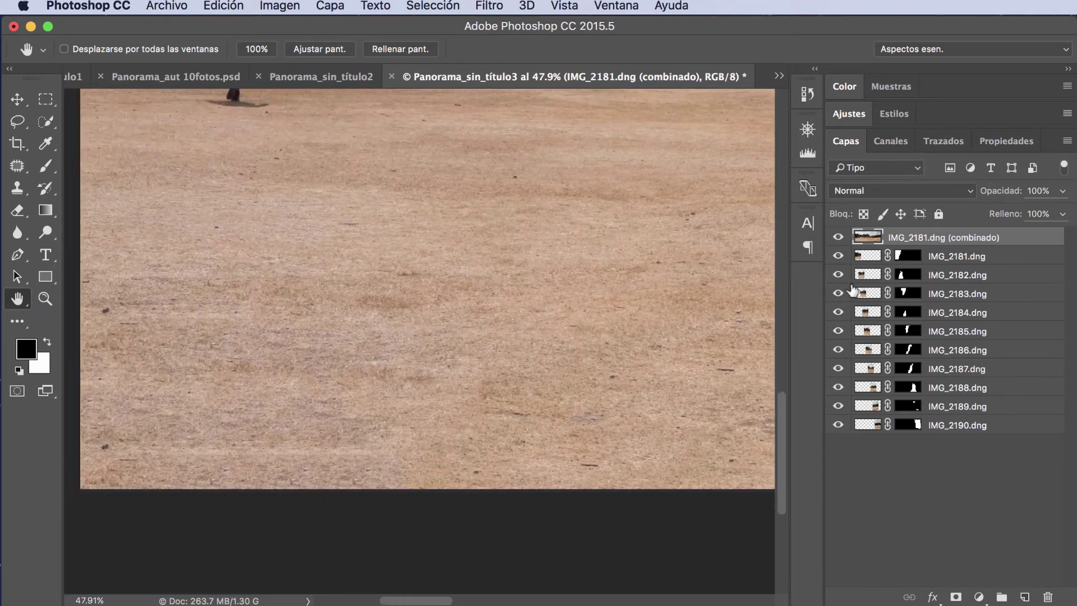
left_click(839, 238)
left_click(839, 238)
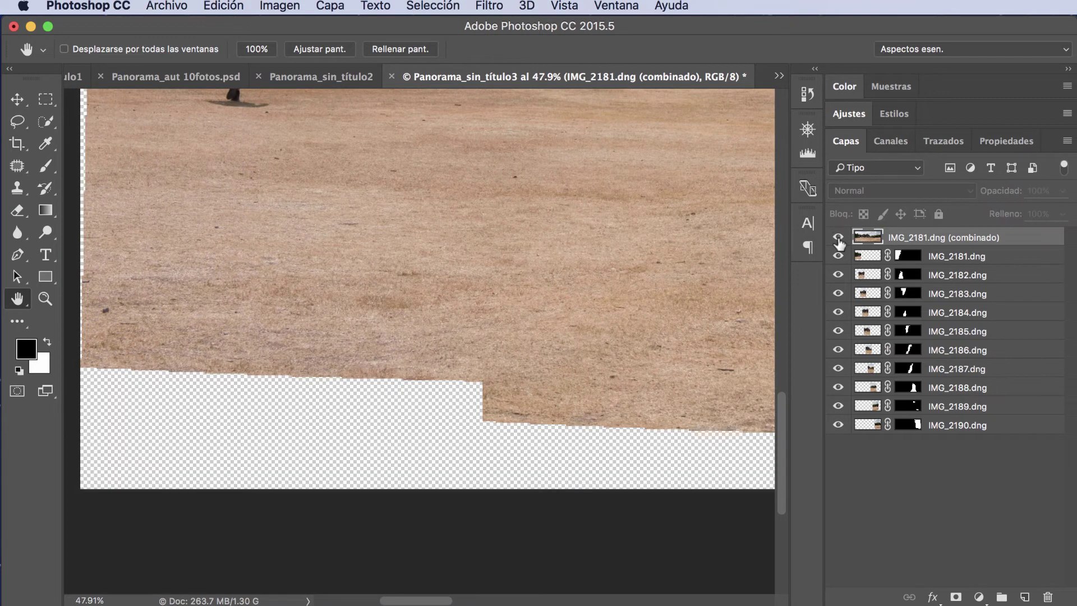
left_click(838, 239)
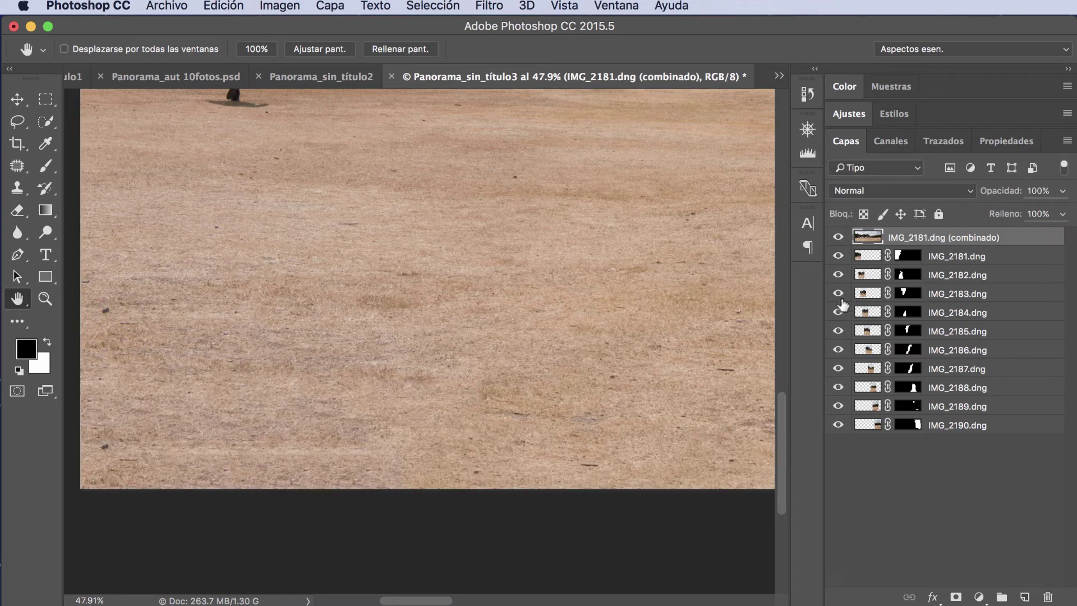
left_click(837, 239)
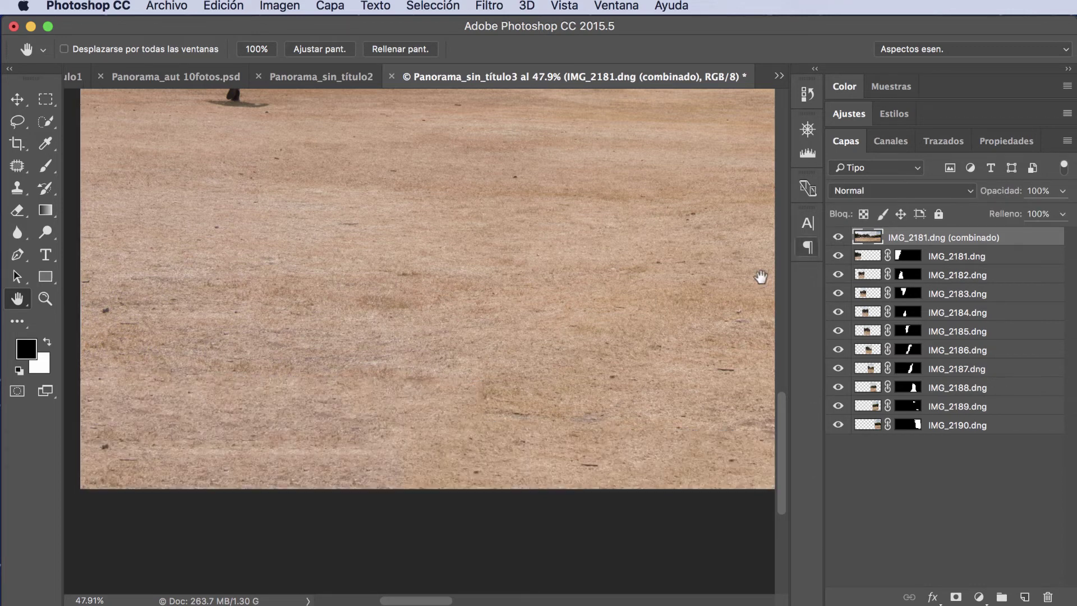
Step: Patch the bottom-left ground gap with dirt texture sampled from just above, then deselect
left_click(18, 168)
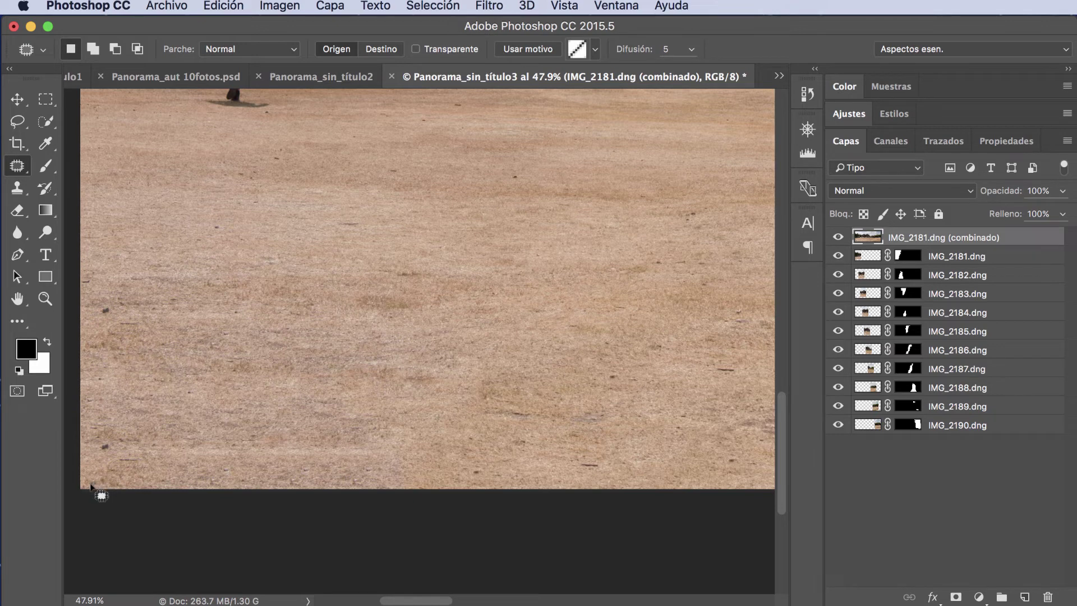
left_click_drag(90, 485, 397, 486)
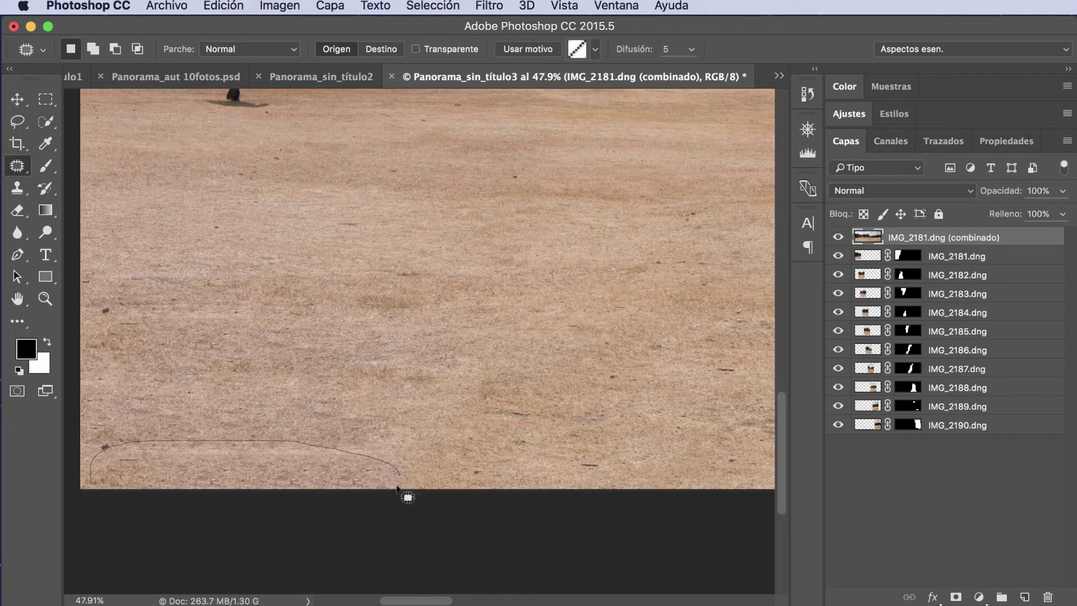
left_click_drag(397, 488, 106, 474)
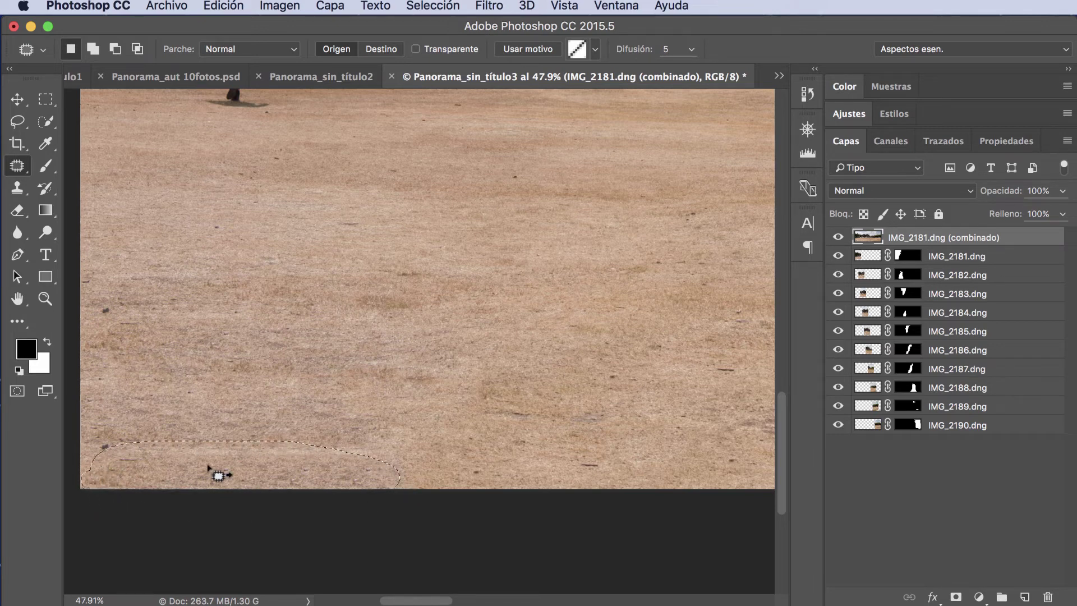
left_click_drag(218, 475, 482, 485)
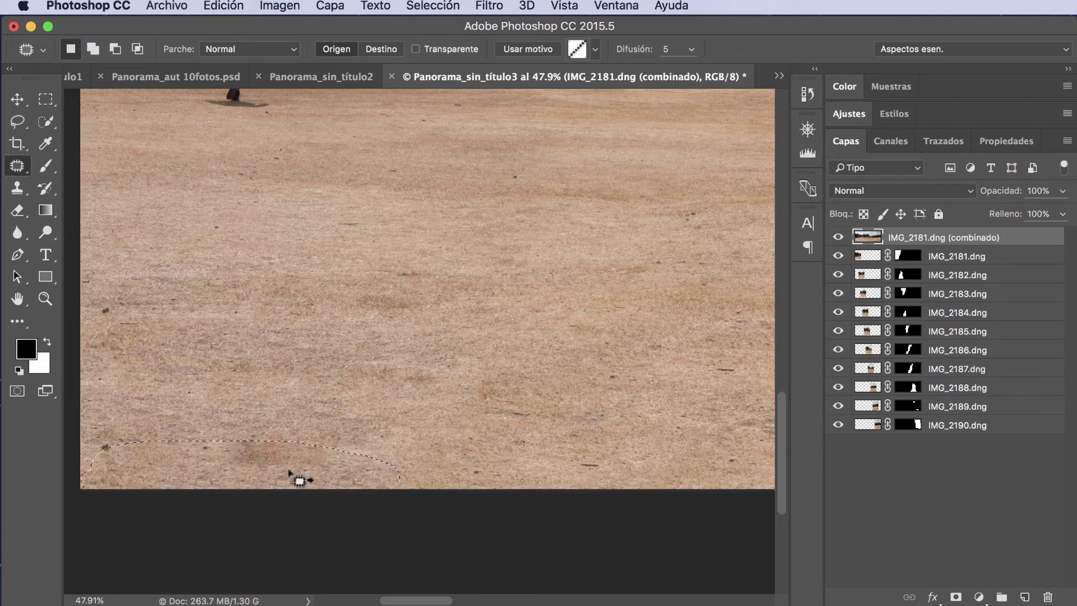
left_click_drag(299, 480, 308, 441)
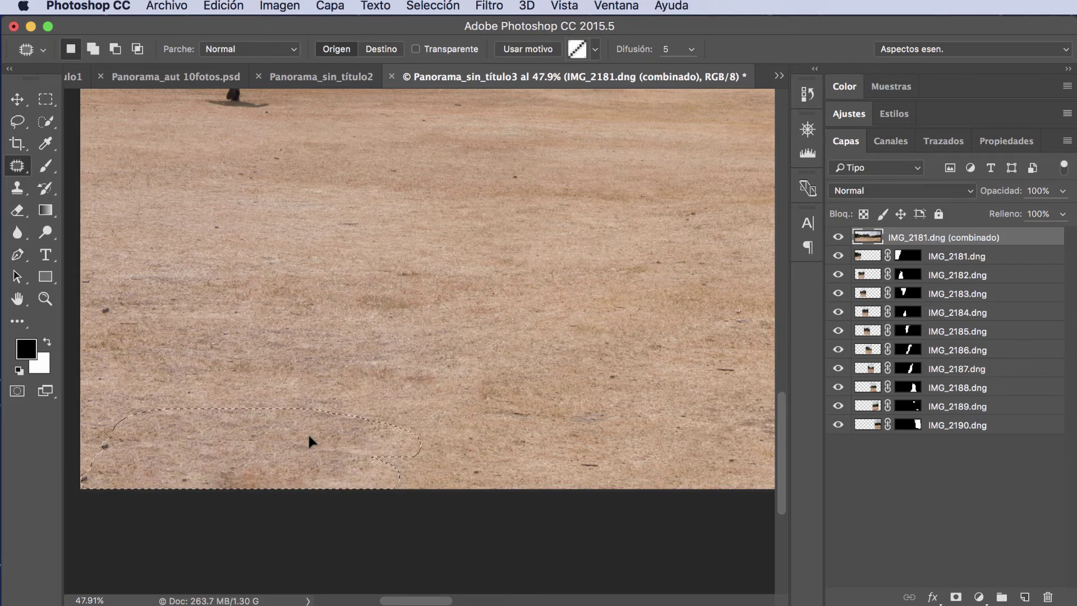
left_click_drag(308, 441, 308, 463)
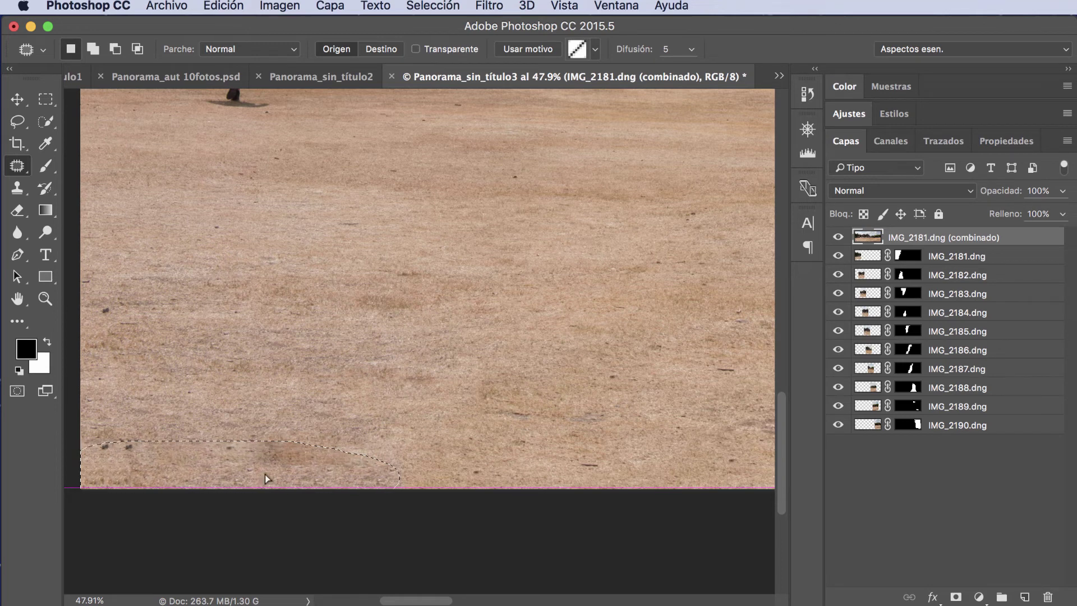
left_click_drag(267, 478, 377, 487)
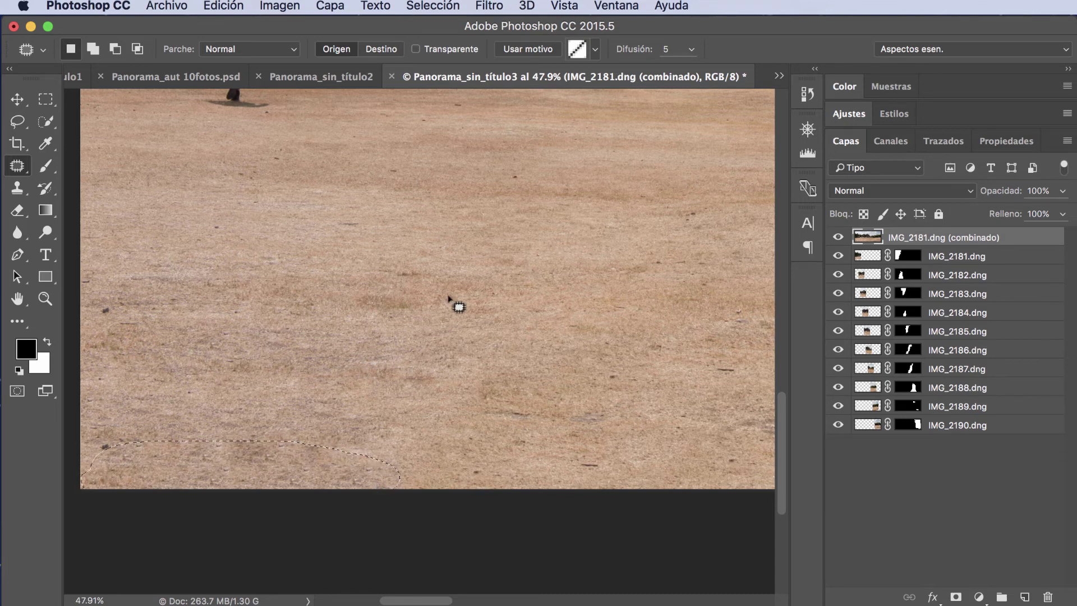
key("ctrl+d")
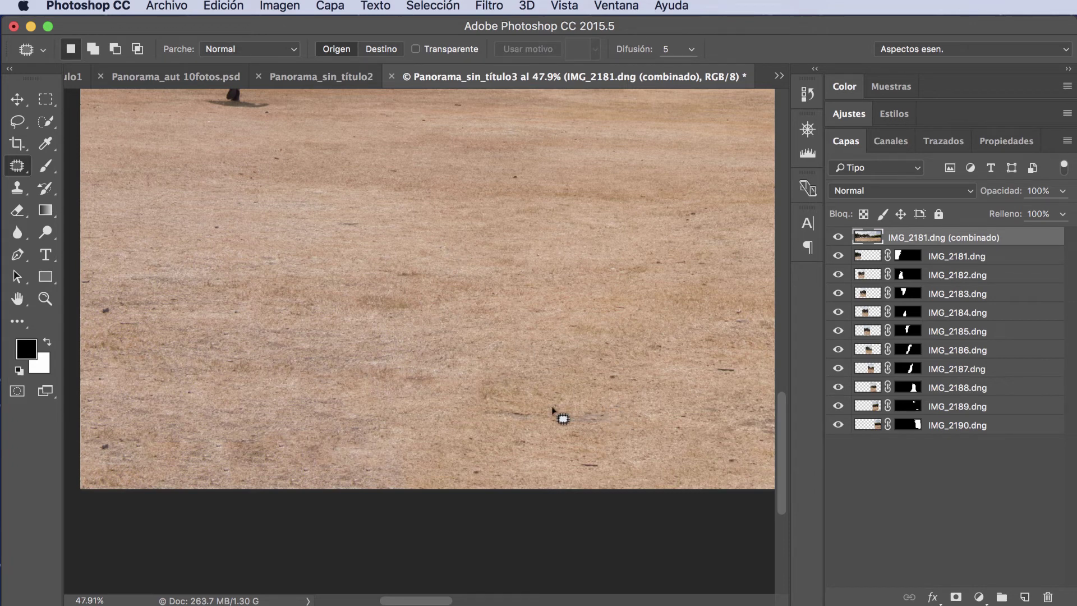
Step: Check for transparent gaps and patch the bottom-left ground gap with dirt texture from the right
scroll(544, 412, "left", 10)
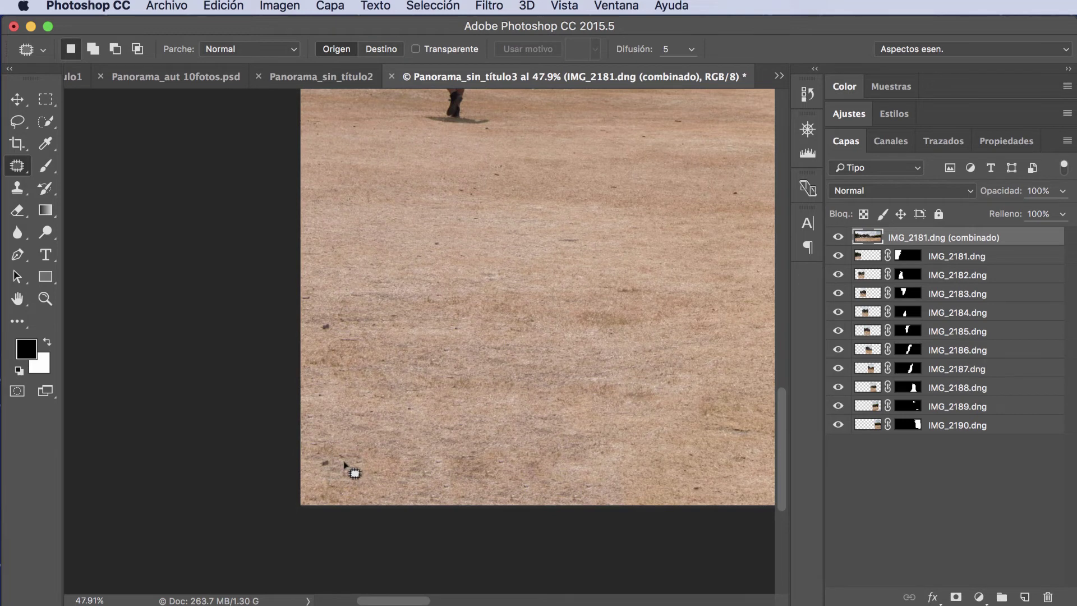
left_click(839, 238)
left_click(839, 238)
left_click_drag(303, 436, 363, 462)
mouse_move(320, 506)
left_mouse_down()
mouse_move(309, 427)
mouse_move(397, 459)
mouse_move(358, 449)
left_mouse_up()
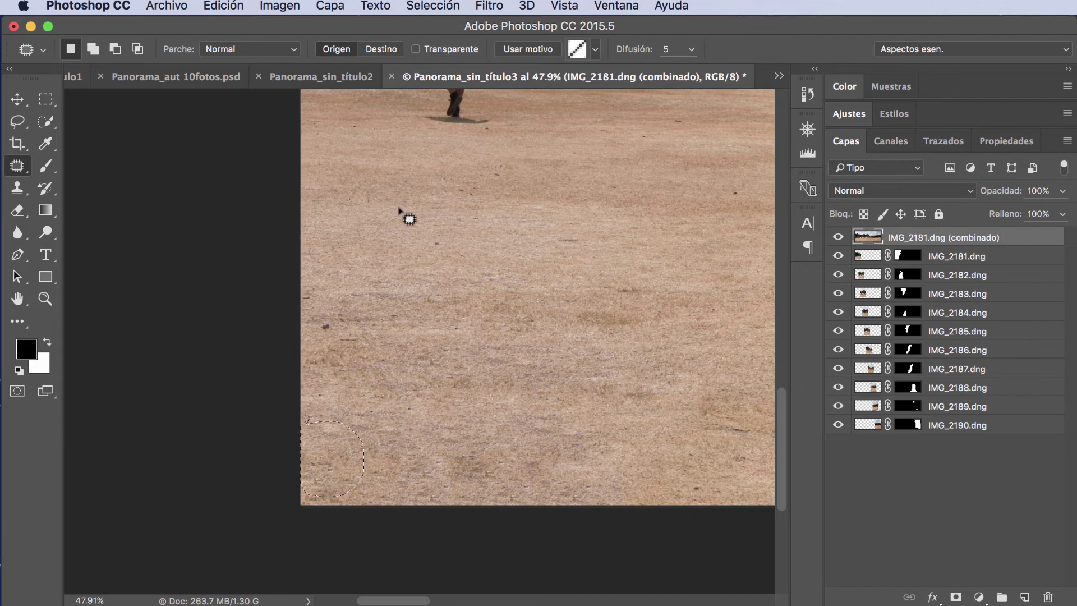
Step: Move the view up past the trees and people to the top-left sky
left_click_drag(411, 204, 409, 323)
scroll(409, 323, "up", 2)
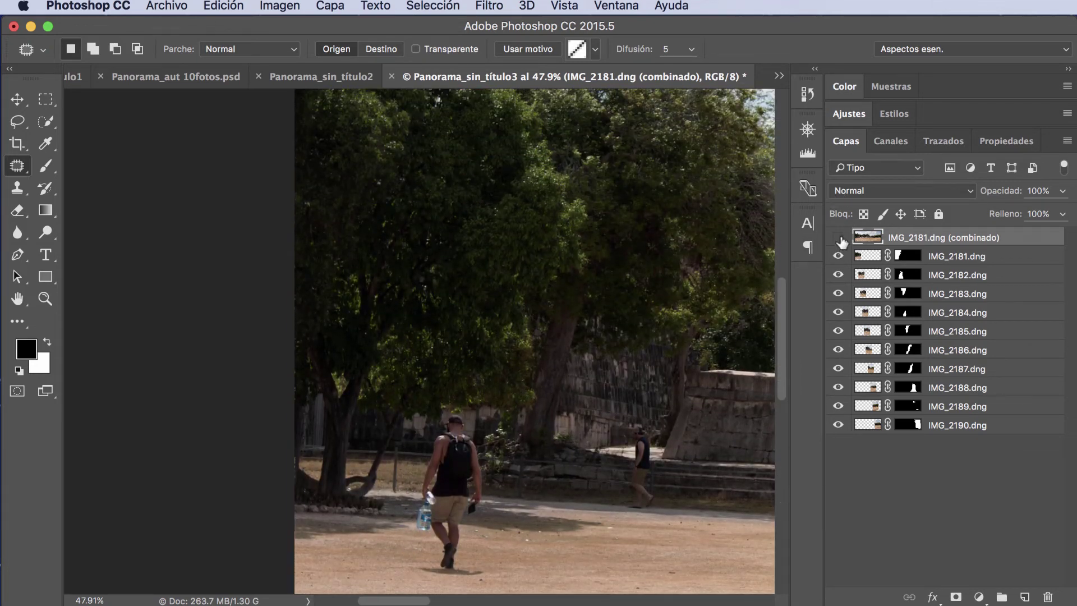
scroll(548, 312, "up", 10)
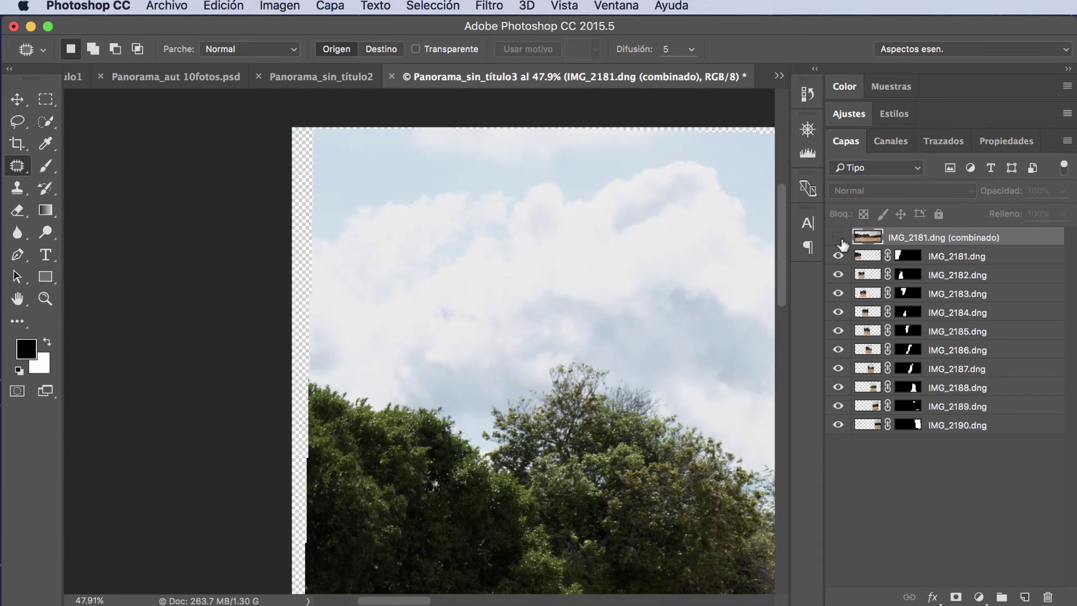
Step: Fit the whole panorama at 10.7%, check its edges, and expand the Ajustes panel
double_click(18, 299)
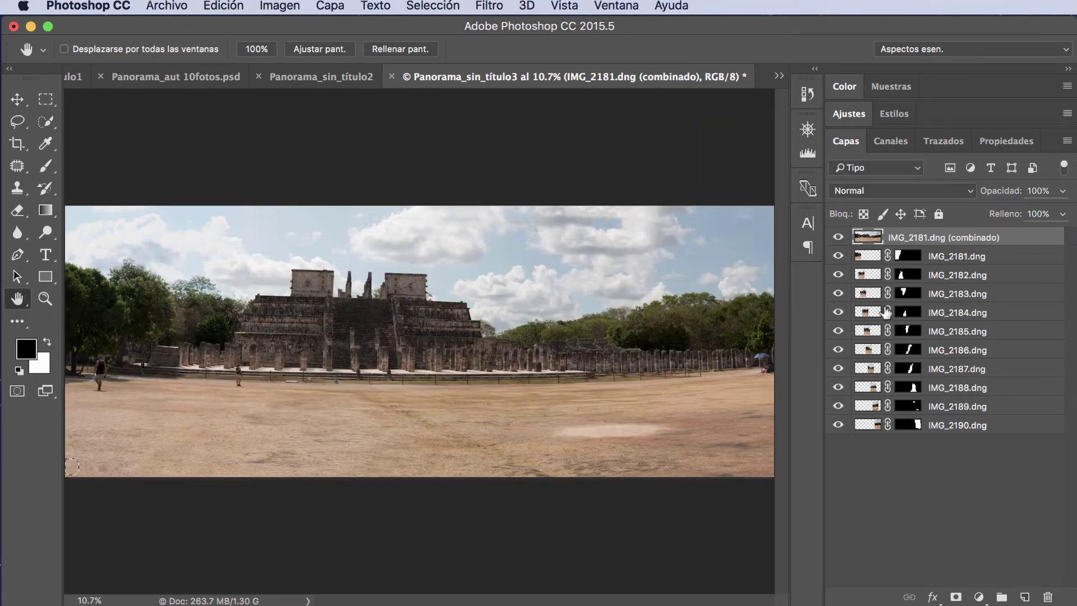
left_click(838, 237)
key("c")
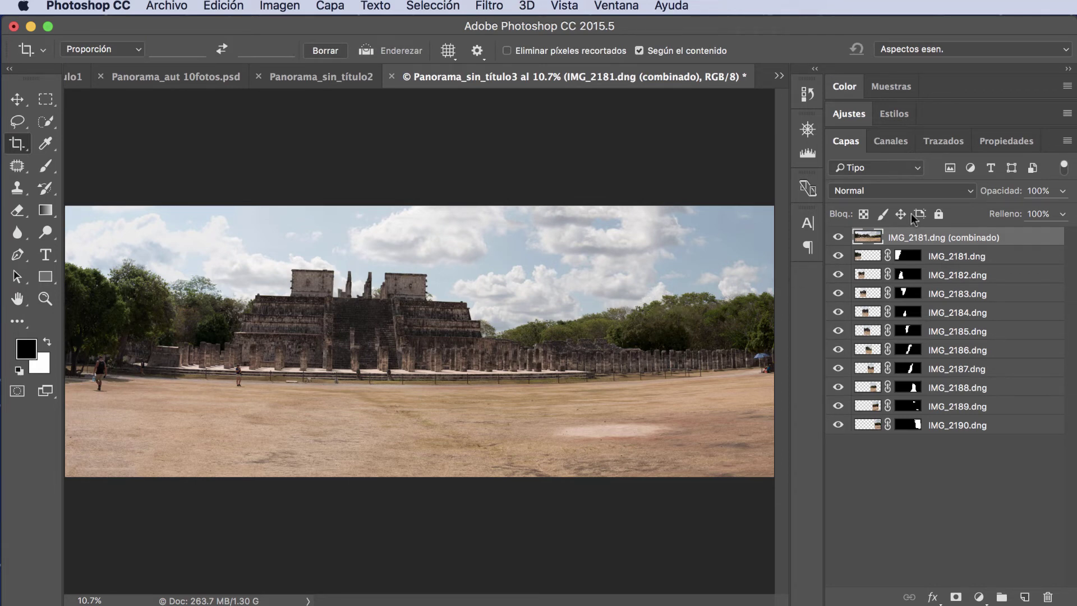
left_click(849, 113)
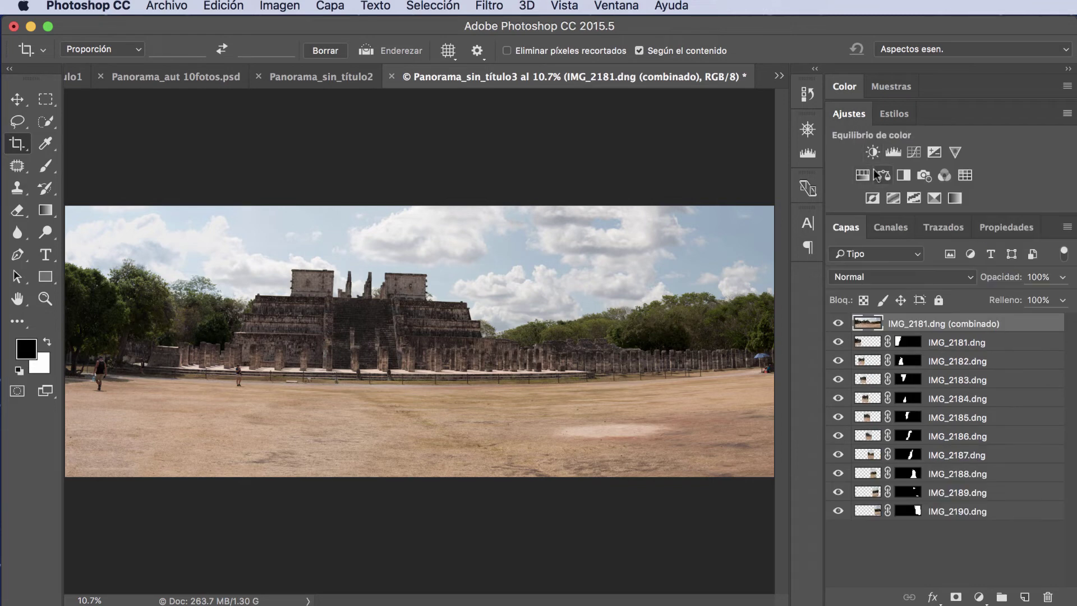
Step: Add a Curves layer lifting the midtones and raising a shadow point from 58 to 74
left_click(913, 152)
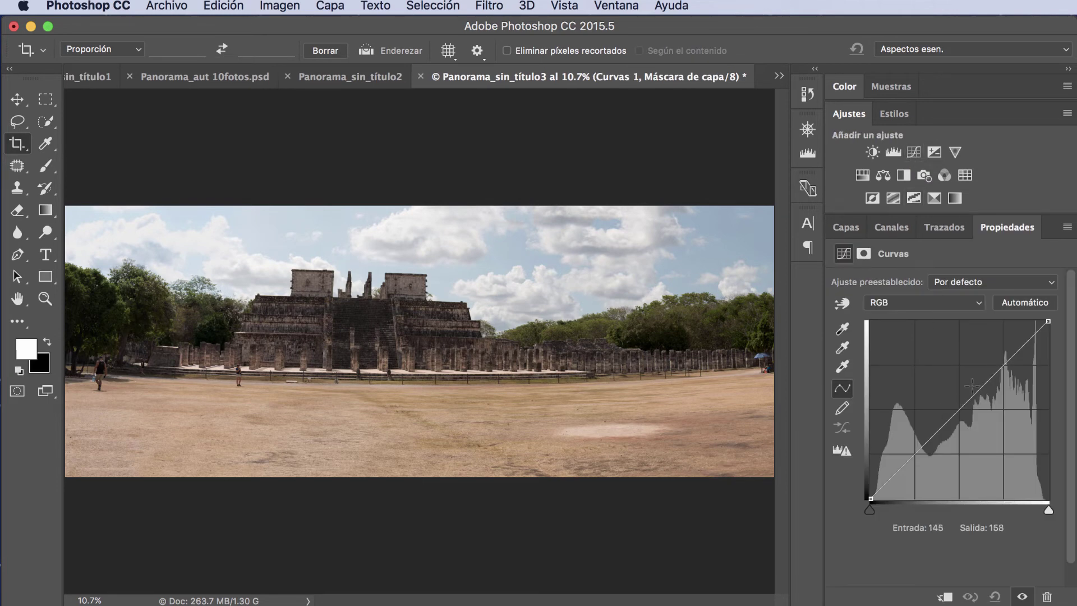
left_click_drag(976, 387, 971, 372)
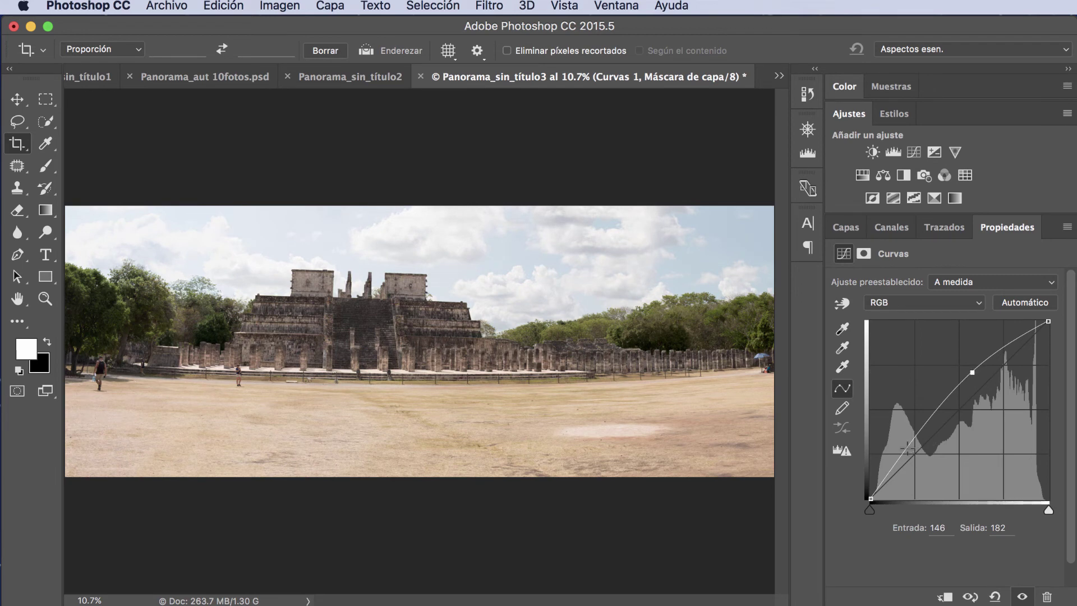
left_click_drag(907, 453, 908, 452)
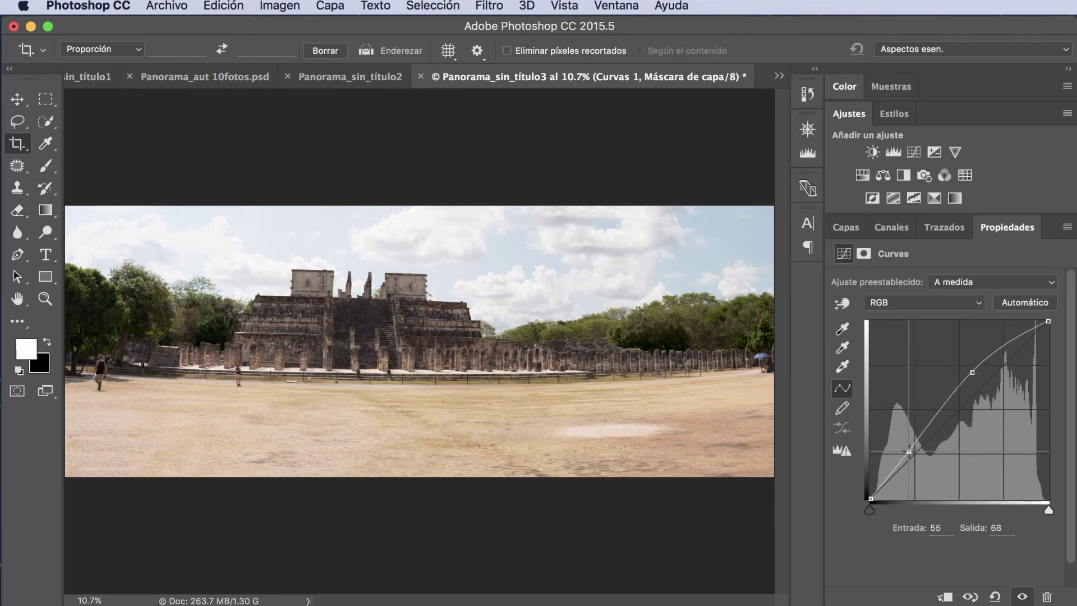
left_click_drag(909, 451, 910, 448)
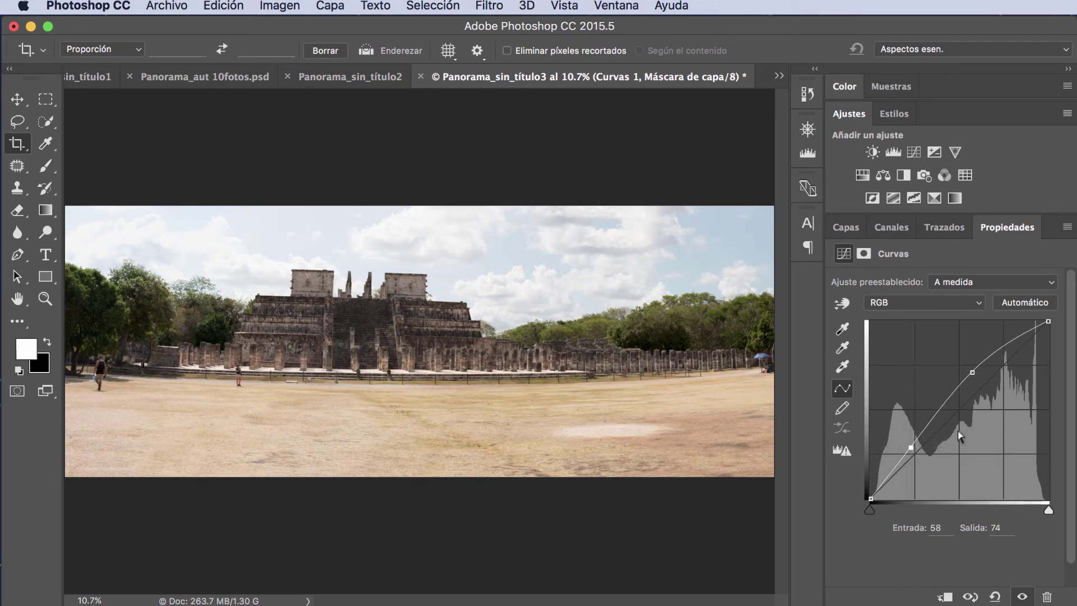
Step: Add a Hue/Saturation layer with hue -1, saturation +11 and lightness +3
left_click(864, 176)
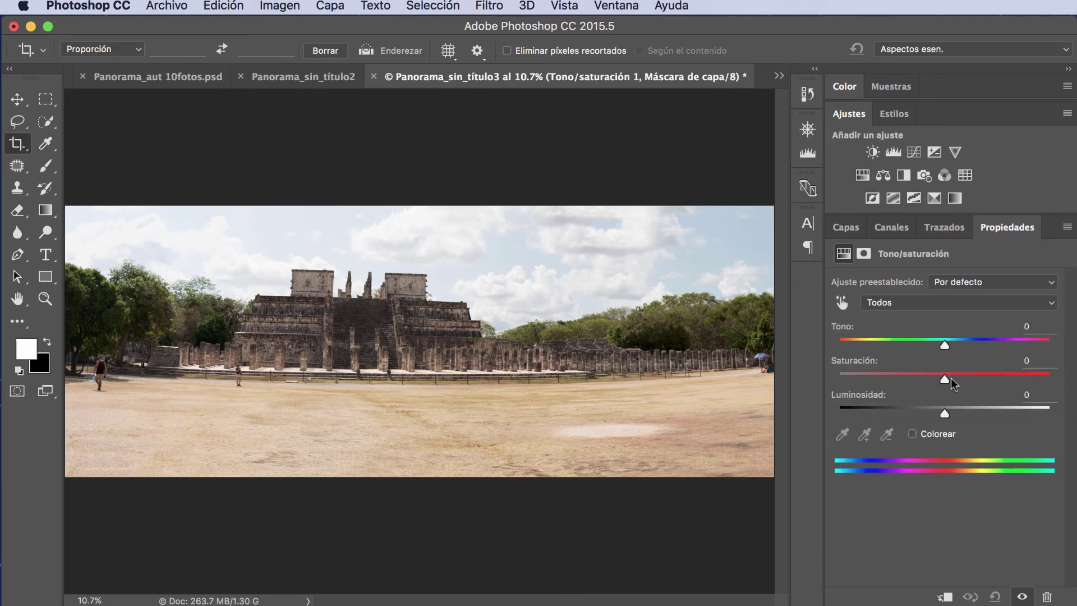
left_click_drag(945, 375, 954, 375)
left_click_drag(942, 341, 944, 343)
left_click_drag(944, 342, 943, 342)
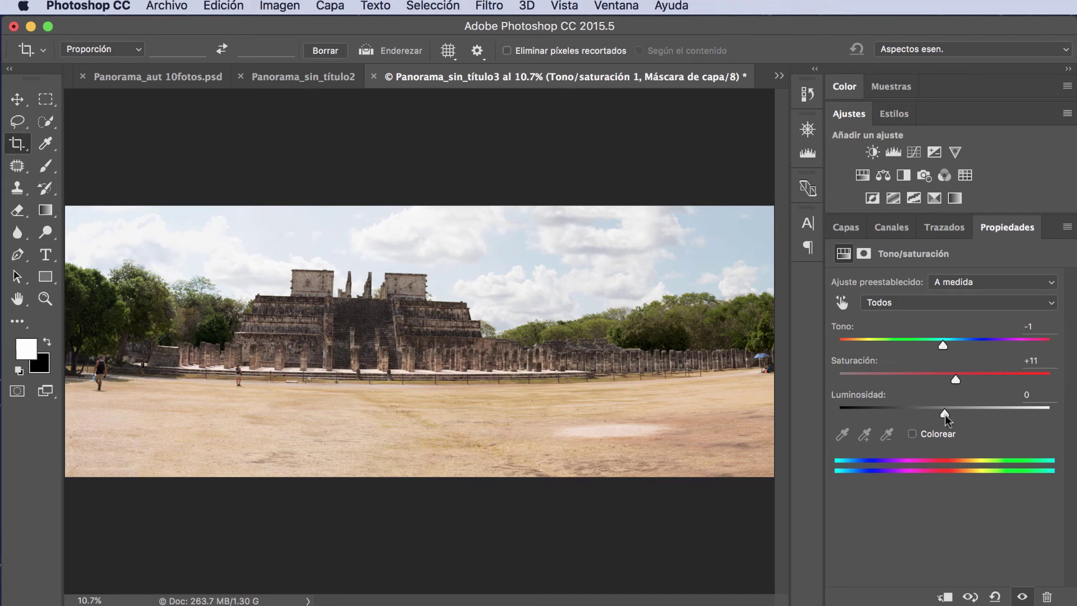
mouse_move(945, 414)
left_mouse_down()
mouse_move(934, 414)
mouse_move(947, 413)
left_mouse_up()
Step: In the Capas list, hide and re-show Tono/saturación 1 for a before-and-after comparison
left_click(850, 229)
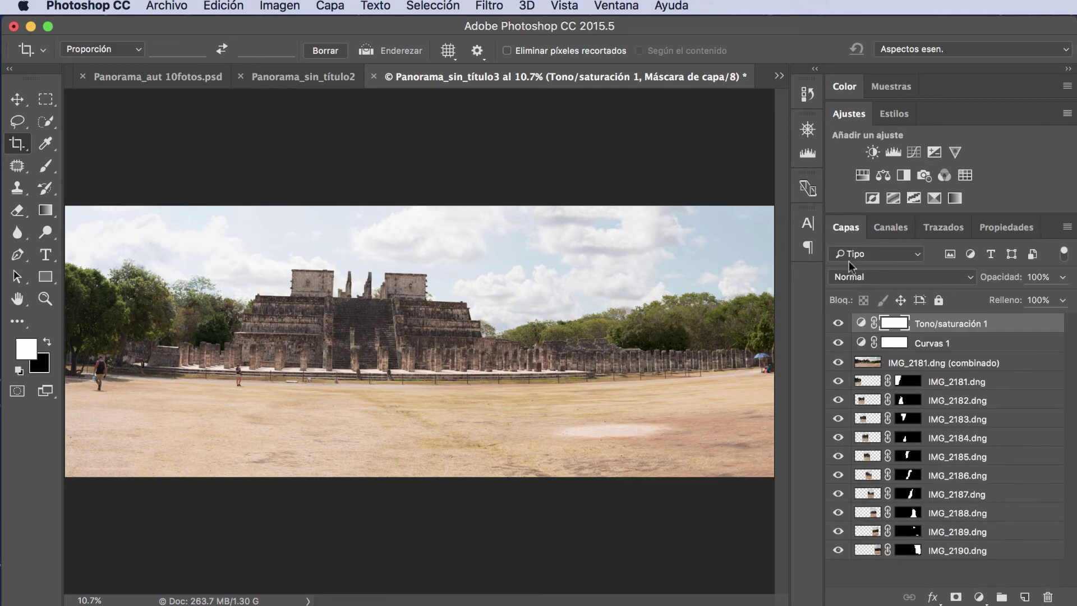
left_click(837, 324)
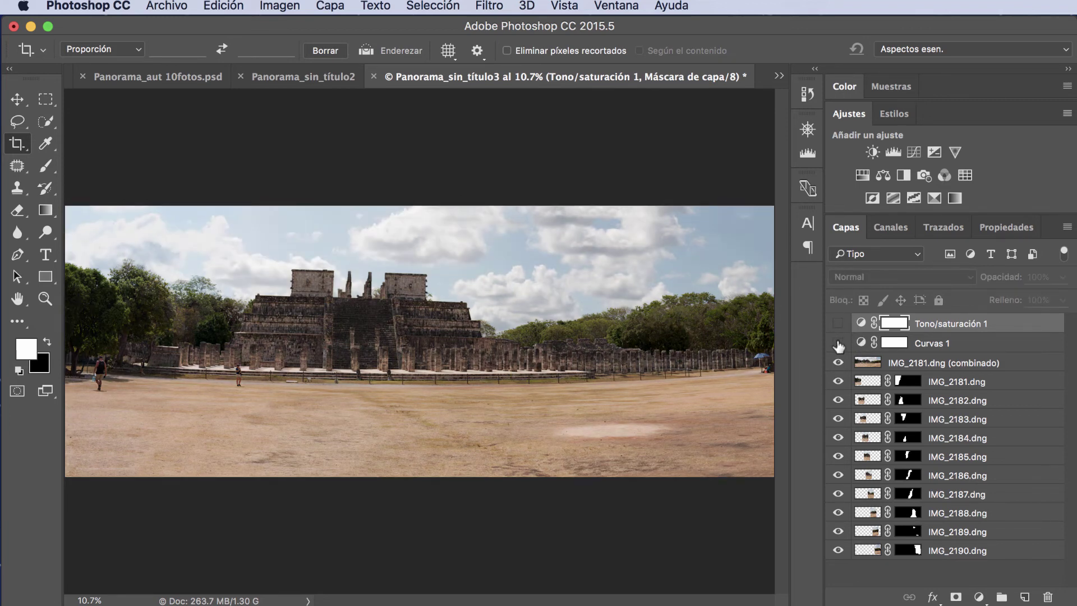
left_click(838, 323)
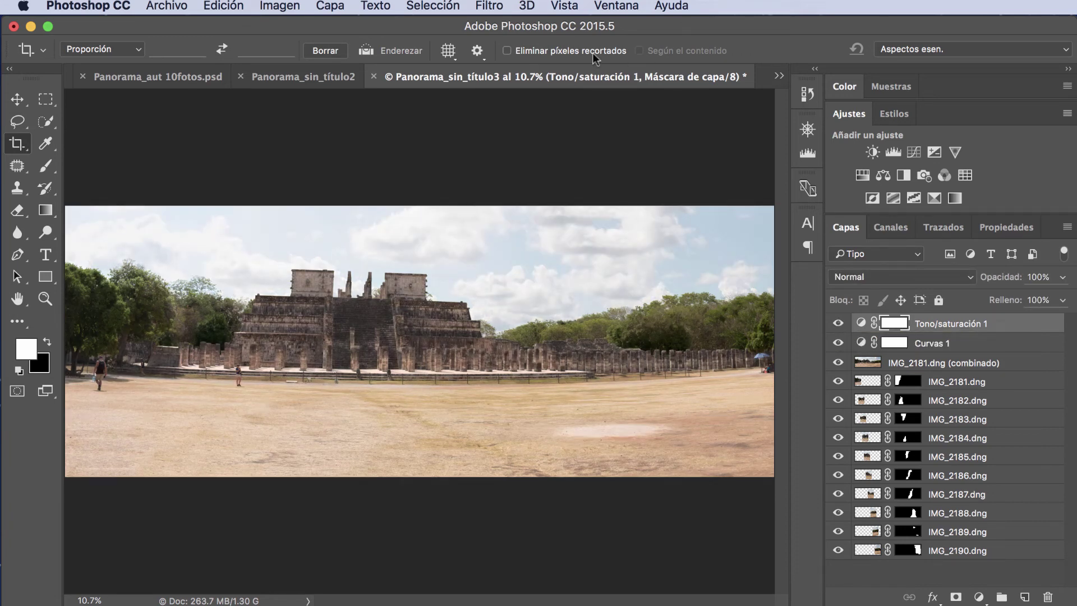
Step: Save the layered file as Panorama_Mil columnas.psd, accepting Maximizar compatibilidad
left_click(174, 7)
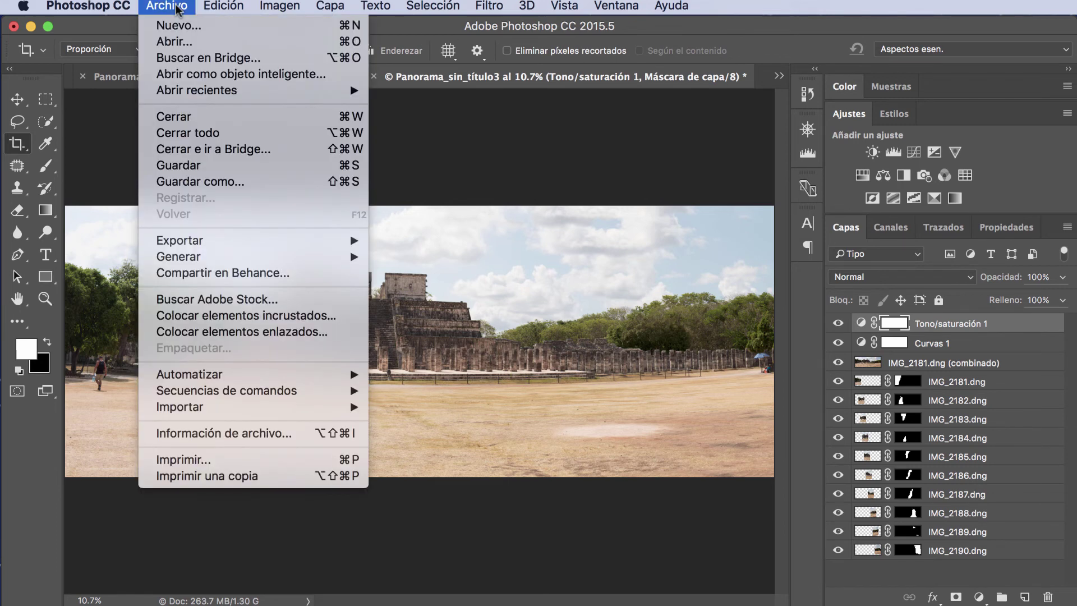
left_click(214, 182)
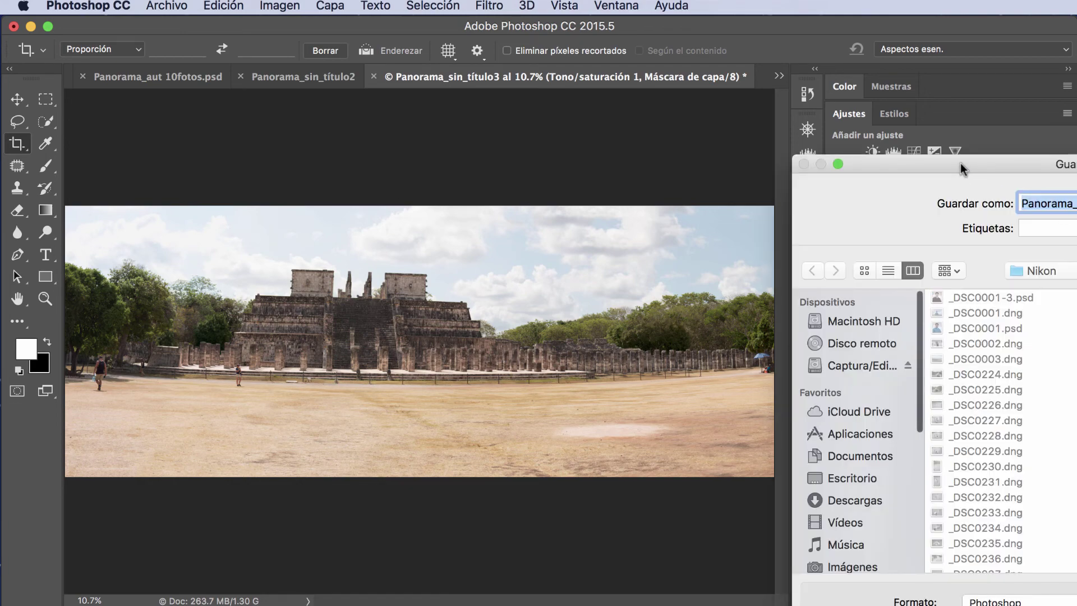
mouse_move(960, 163)
left_mouse_down()
mouse_move(864, 160)
mouse_move(428, 25)
left_mouse_up()
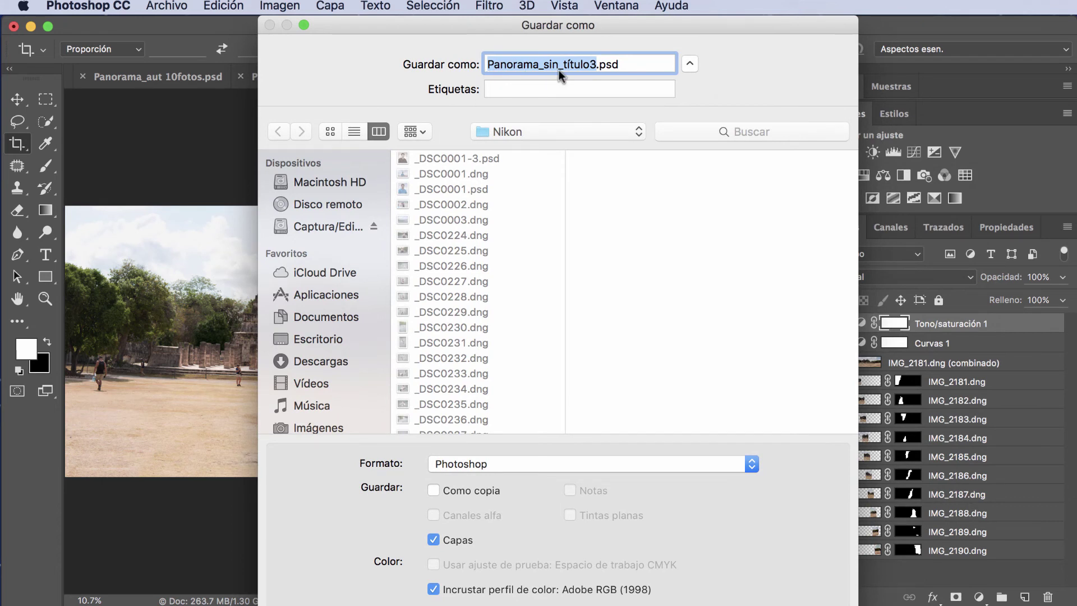
left_click_drag(542, 65, 597, 65)
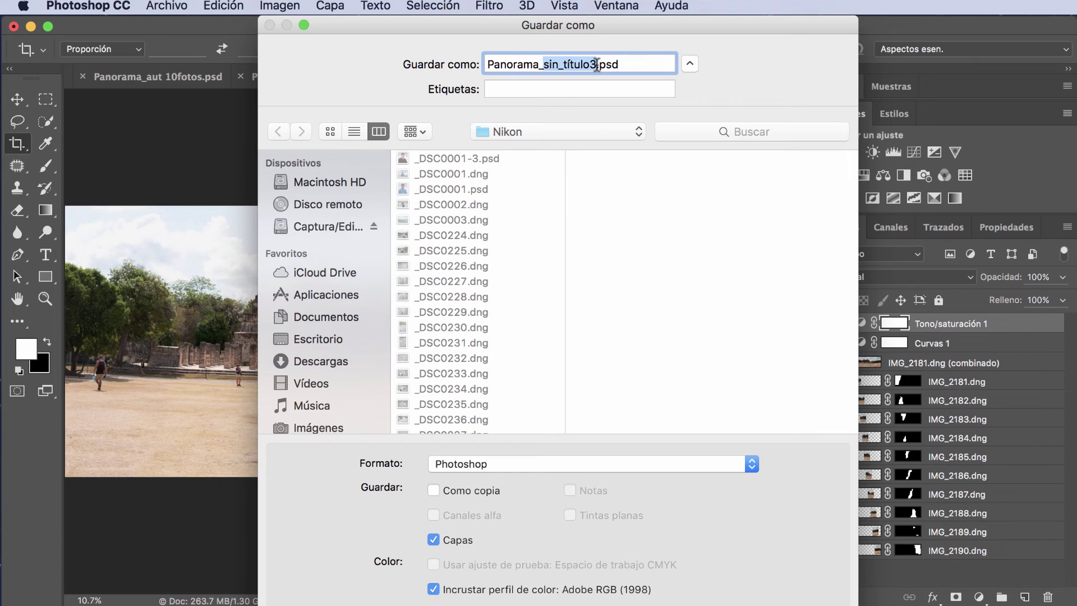
type("Mil ")
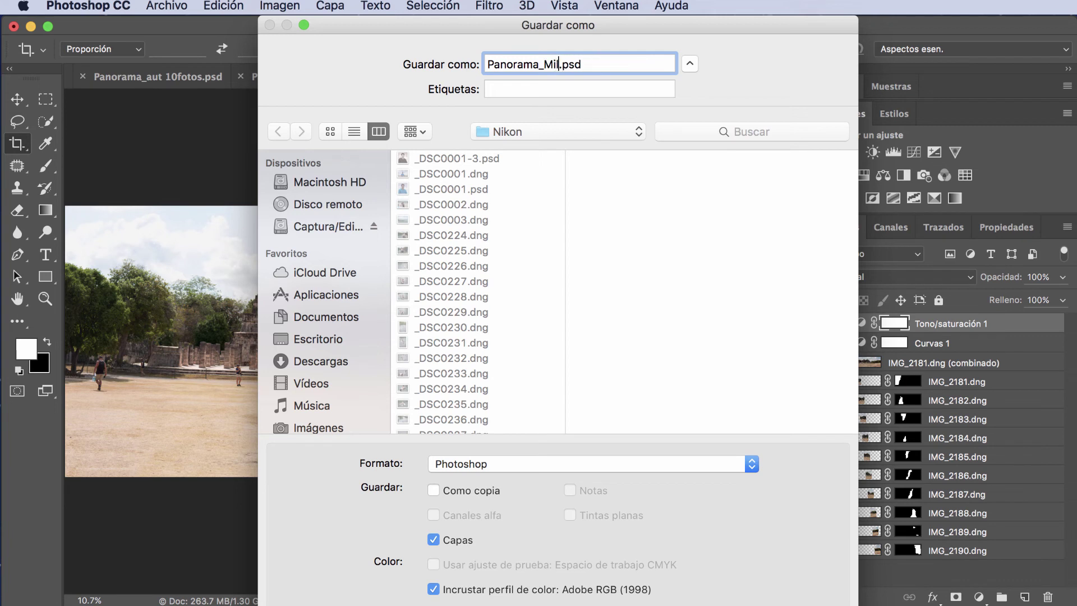
type("colum")
type("nas")
key("Return")
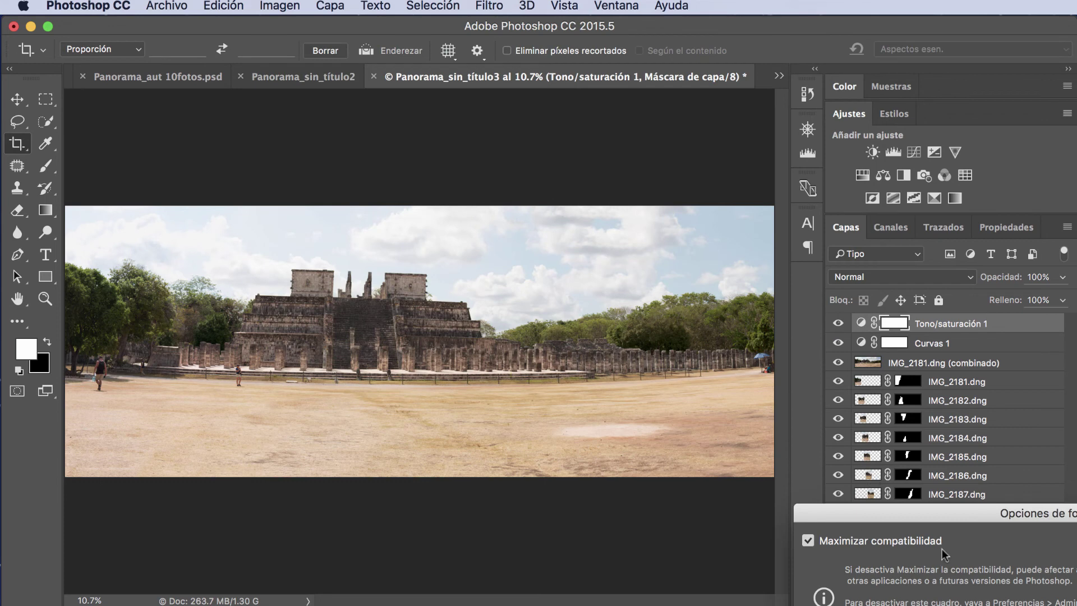
left_click(944, 387)
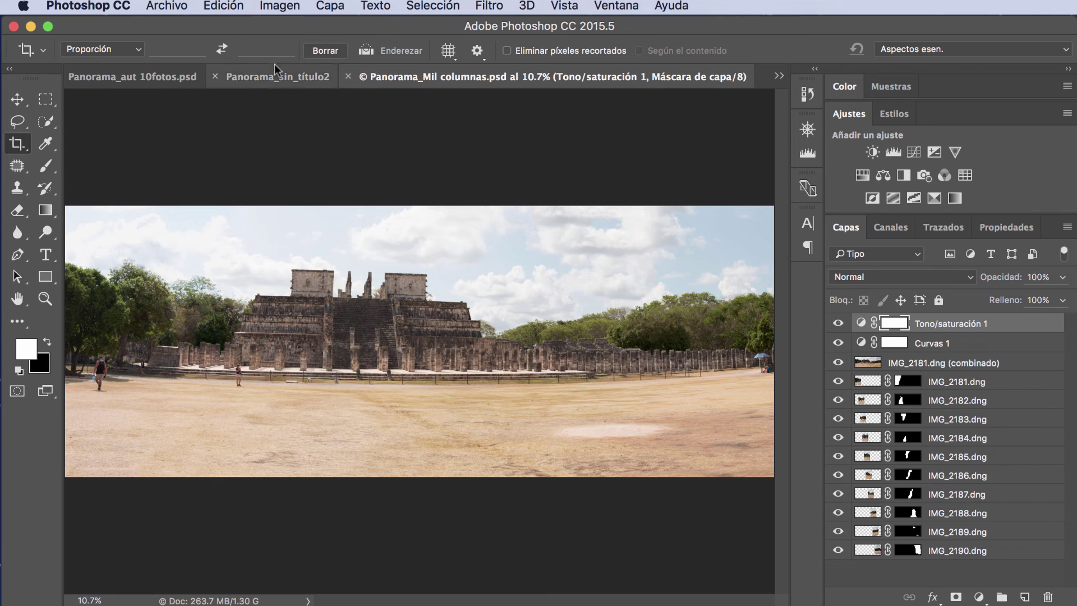
Step: Save a JPEG copy, Panorama_Mil columnas.jpg, at quality 8 baseline standard
left_click(174, 5)
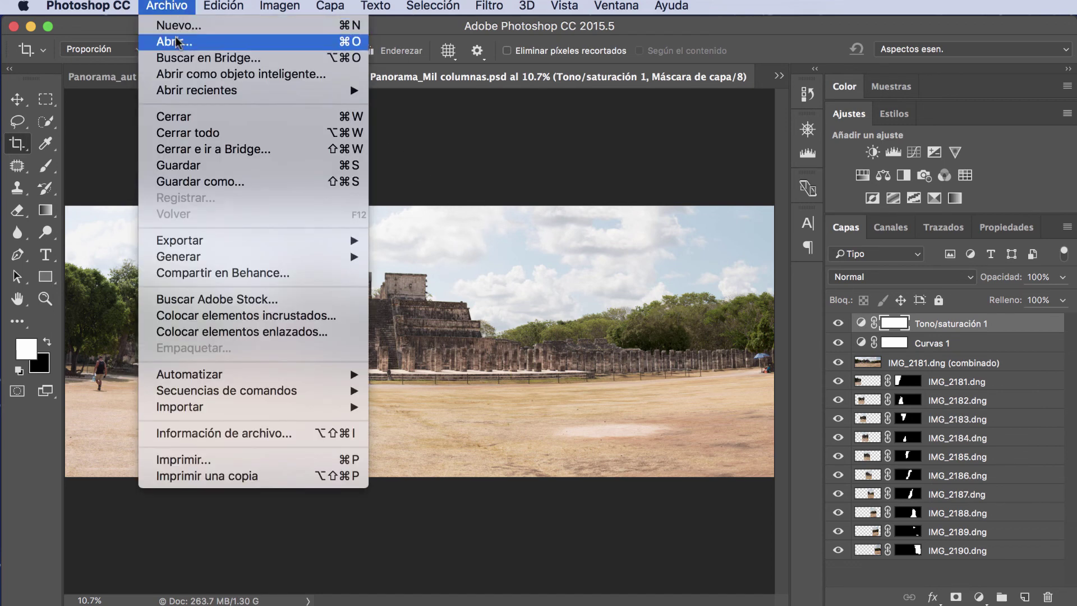
left_click(248, 182)
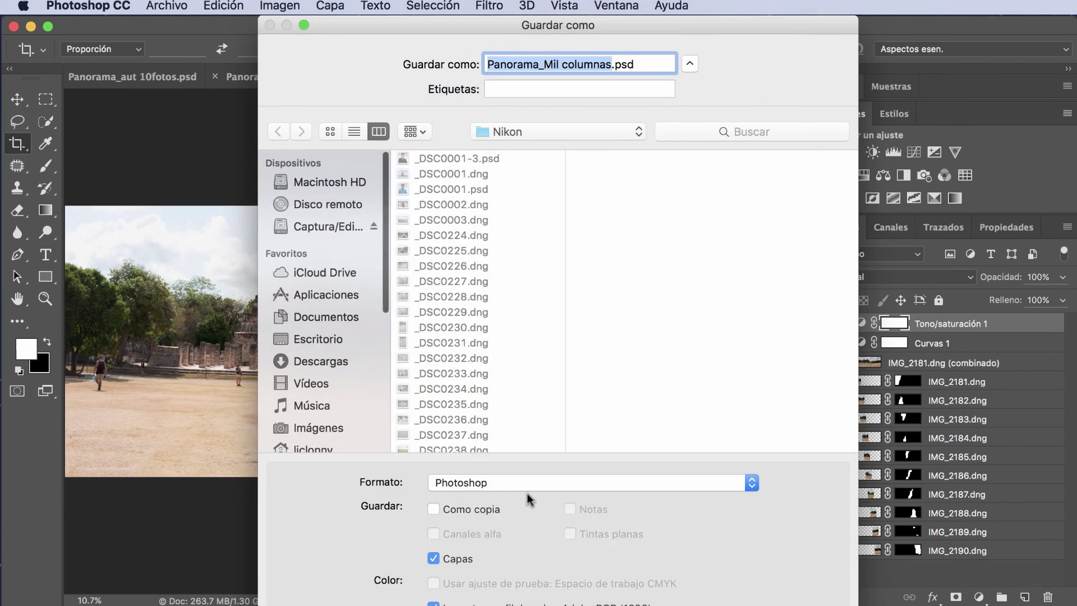
left_click(527, 485)
left_click(538, 503)
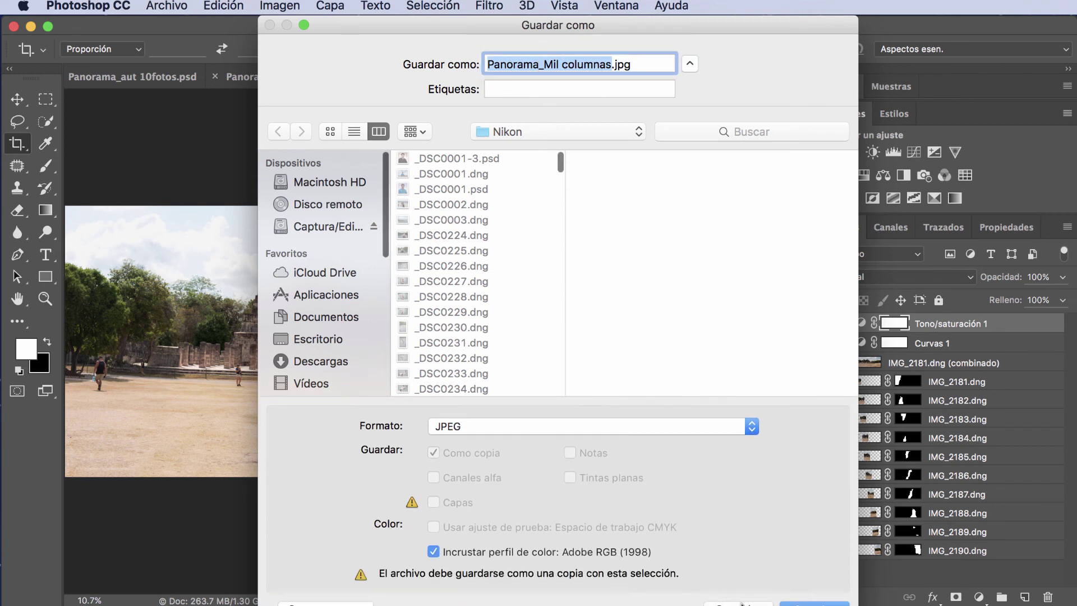
left_click(799, 603)
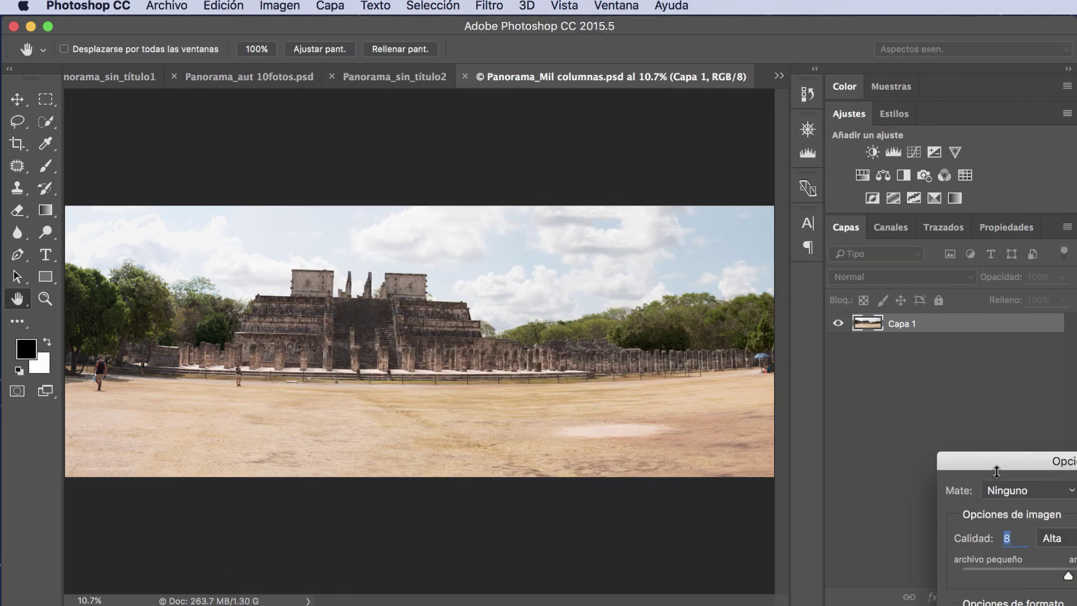
left_click_drag(995, 467, 617, 285)
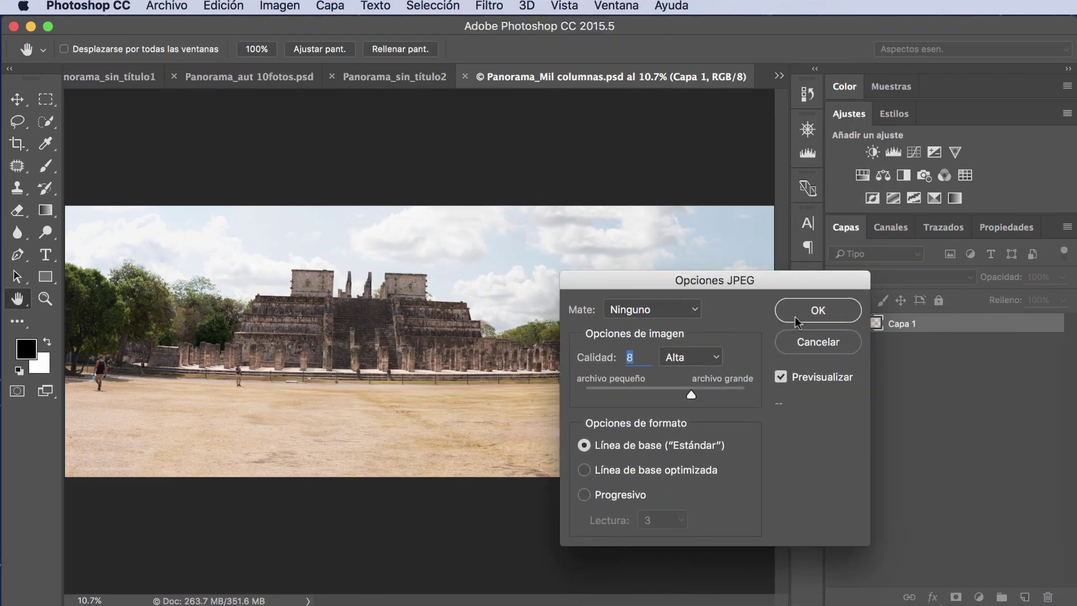
left_click(796, 322)
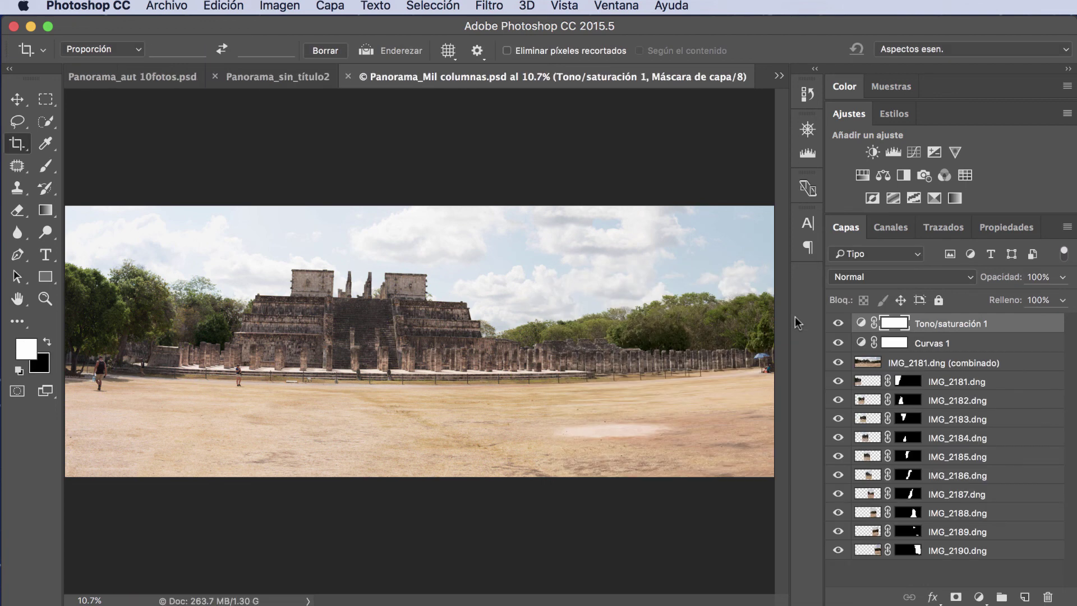